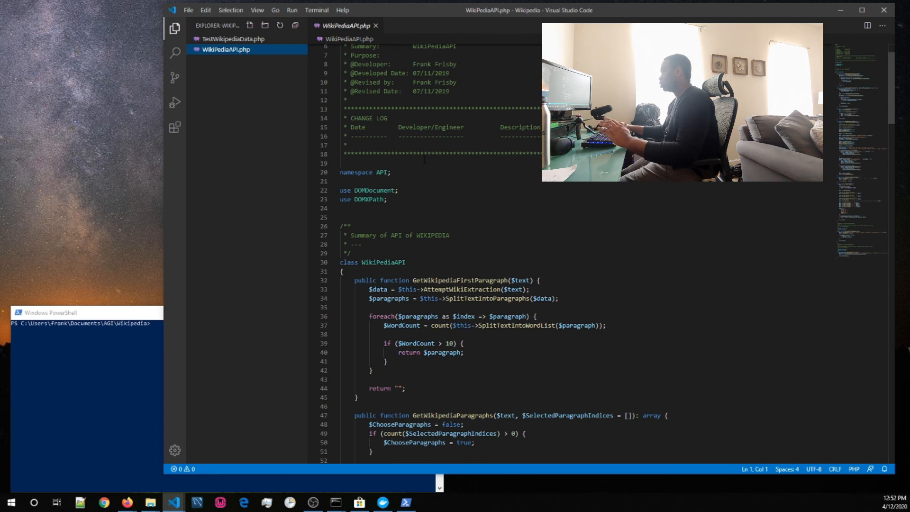
pyautogui.scroll(-1, 436, 238)
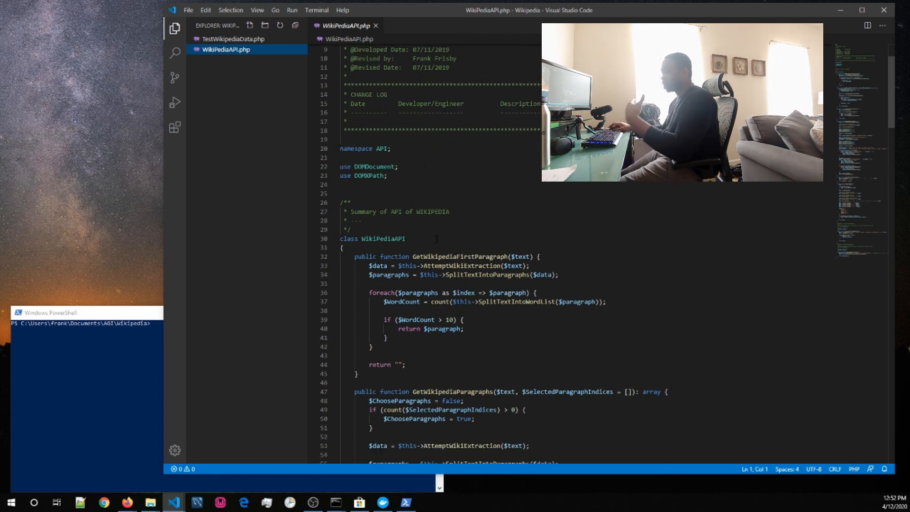
pyautogui.scroll(-5, 436, 238)
pyautogui.scroll(-5, 436, 238)
pyautogui.scroll(4, 437, 239)
pyautogui.scroll(4, 408, 194)
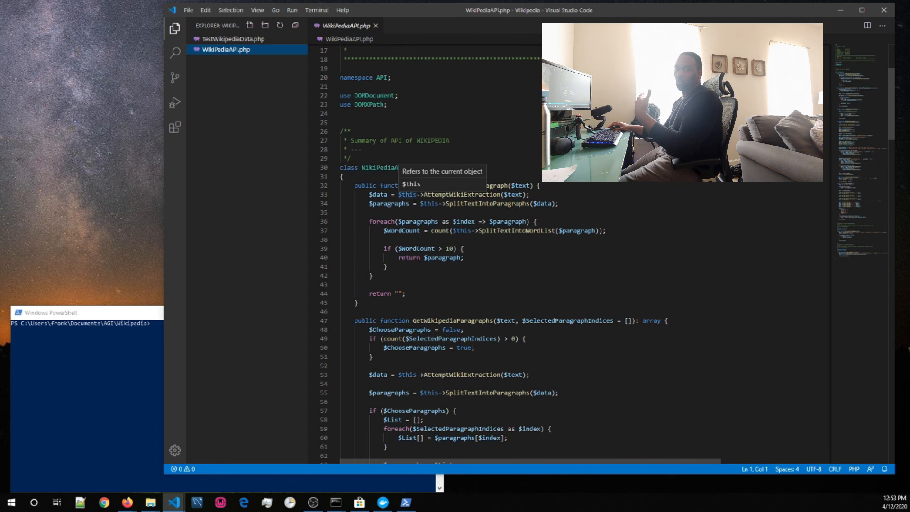
# - Review GetWikipediaFirstParagraph, GetWikipediaParagraphs, WikiScrub and the text-splitting helpers in the class
pyautogui.moveTo(362, 302); pyautogui.dragTo(331, 187)
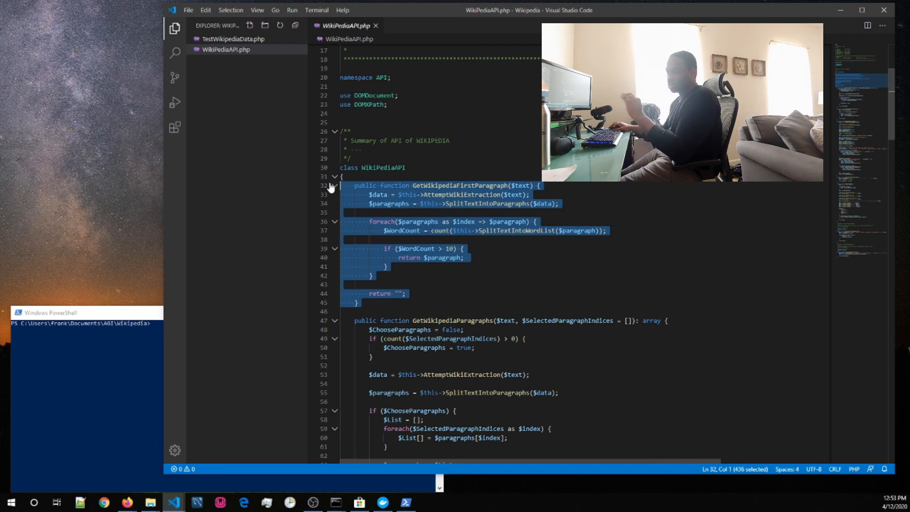
pyautogui.scroll(-6, 332, 187)
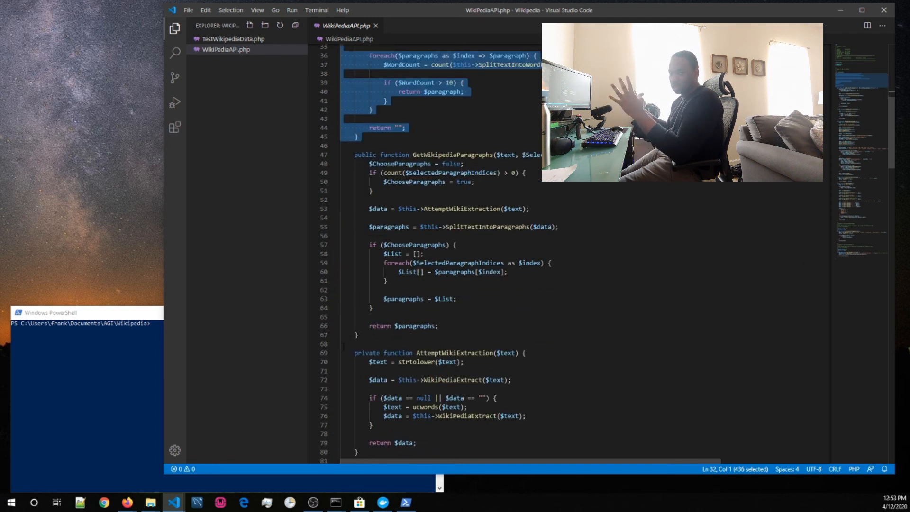
pyautogui.moveTo(362, 335); pyautogui.dragTo(342, 154)
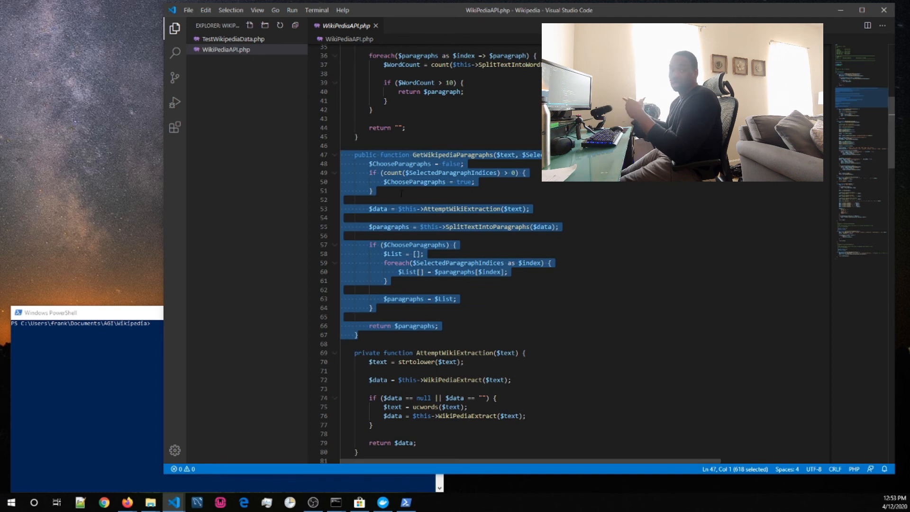
pyautogui.scroll(-6, 398, 213)
pyautogui.moveTo(362, 239); pyautogui.dragTo(343, 140)
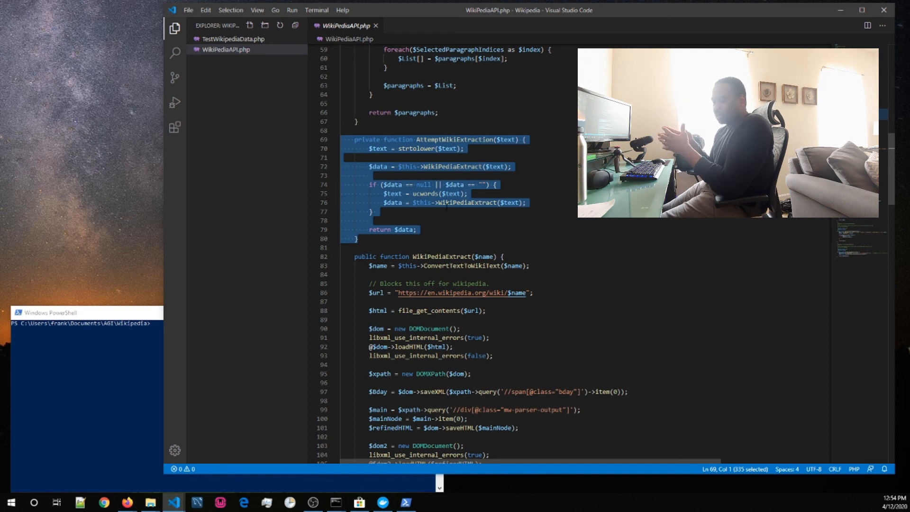
pyautogui.click(384, 292)
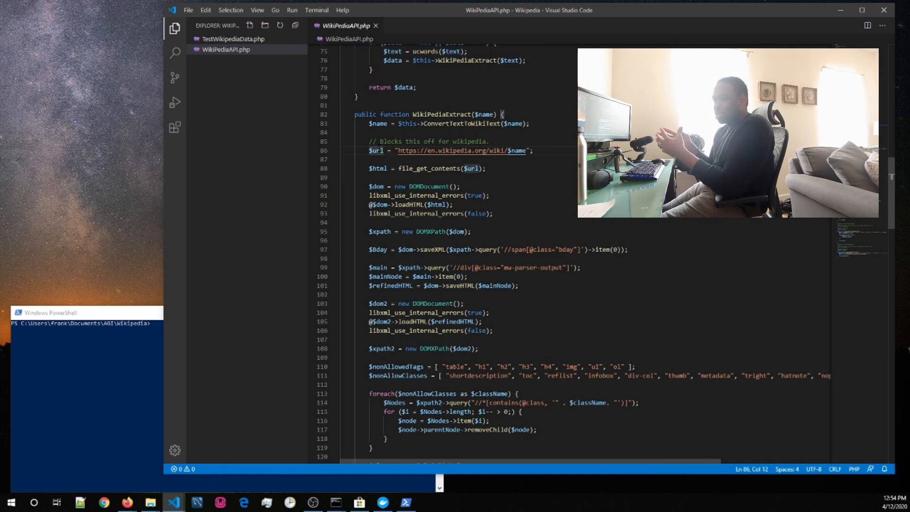
pyautogui.click(482, 114)
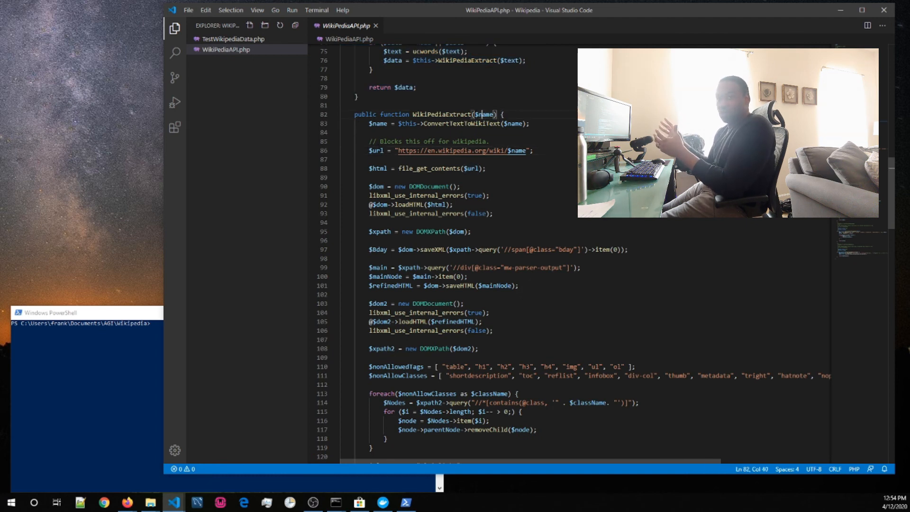
pyautogui.doubleClick(482, 115)
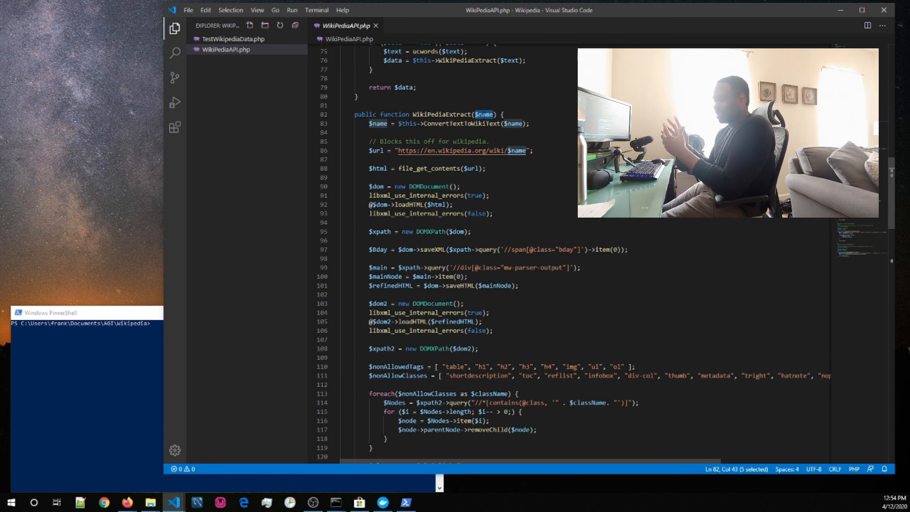
pyautogui.press('Down')
pyautogui.press('Down')
pyautogui.press('Down')
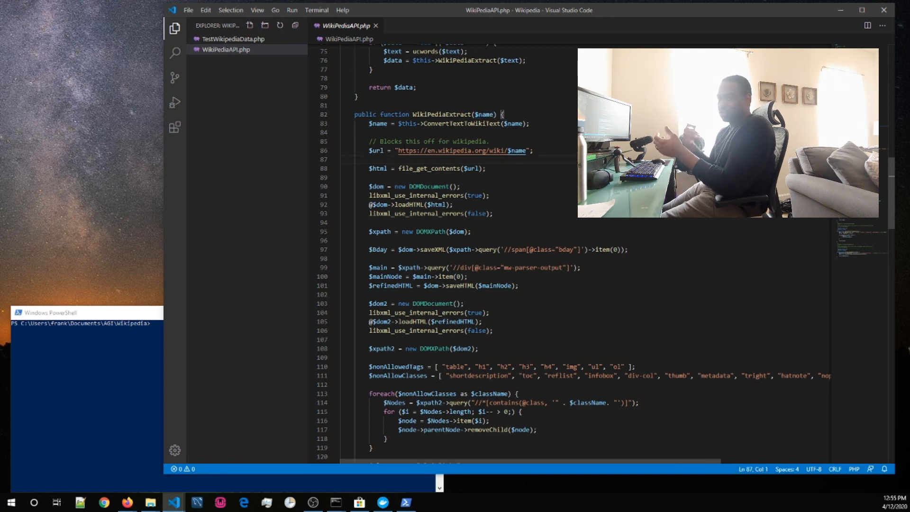
pyautogui.hotkey('ctrl', 'shift', 'Down')
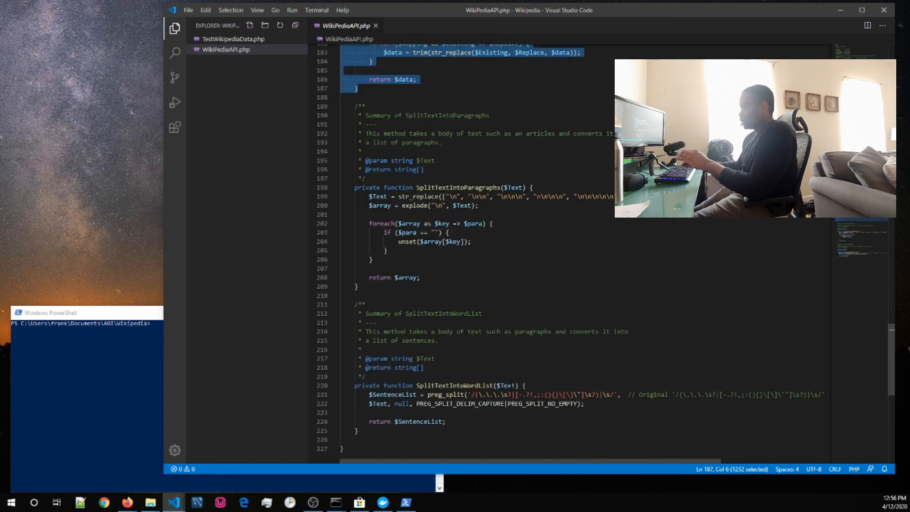
pyautogui.press('Down')
pyautogui.hotkey('shift', 'pagedown')
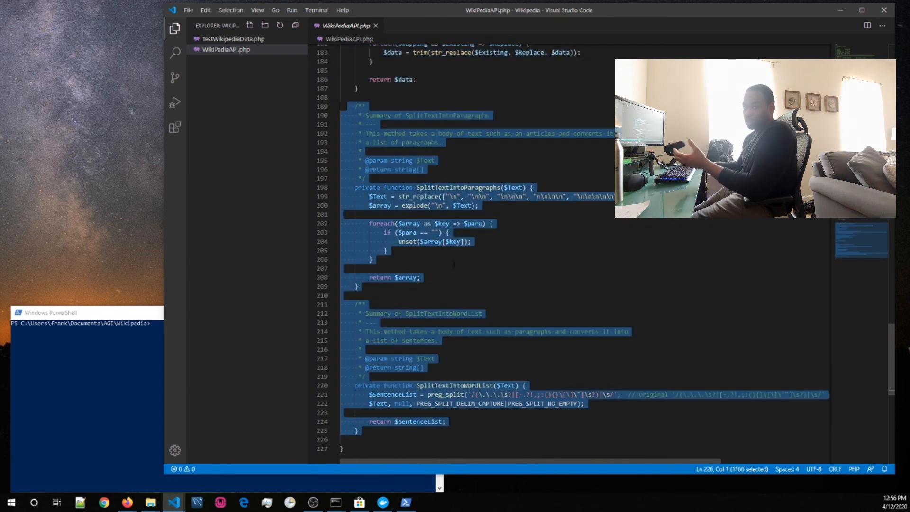
pyautogui.hotkey('ctrl', 'Home')
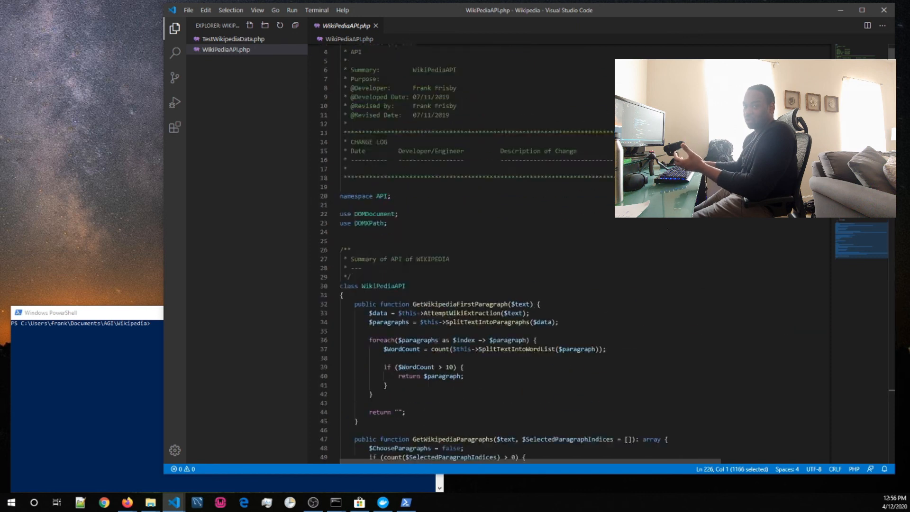
pyautogui.scroll(-10, 470, 256)
pyautogui.moveTo(354, 178); pyautogui.dragTo(357, 360)
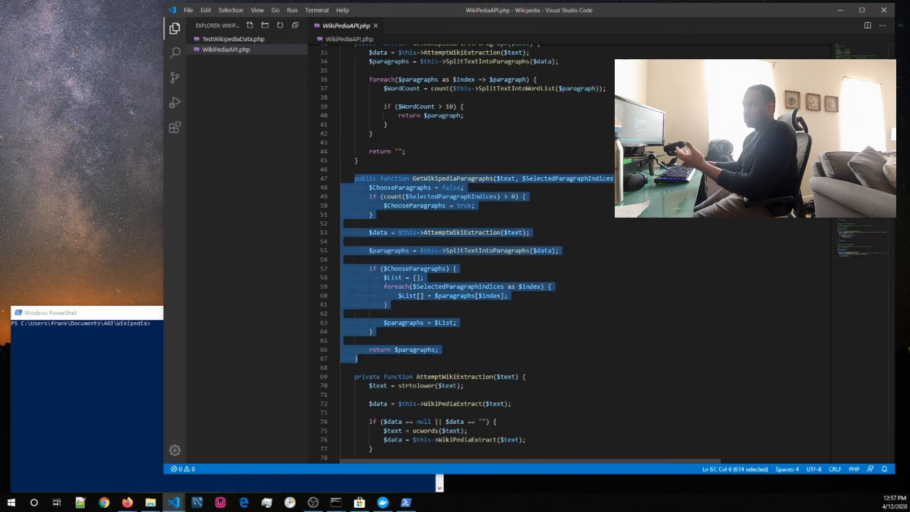
pyautogui.scroll(3, 470, 256)
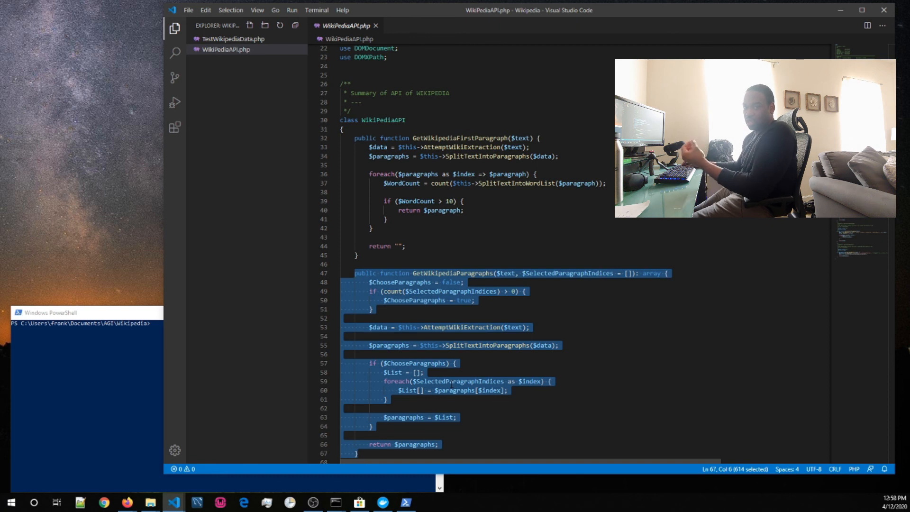
pyautogui.scroll(3, 452, 381)
pyautogui.scroll(-2, 452, 382)
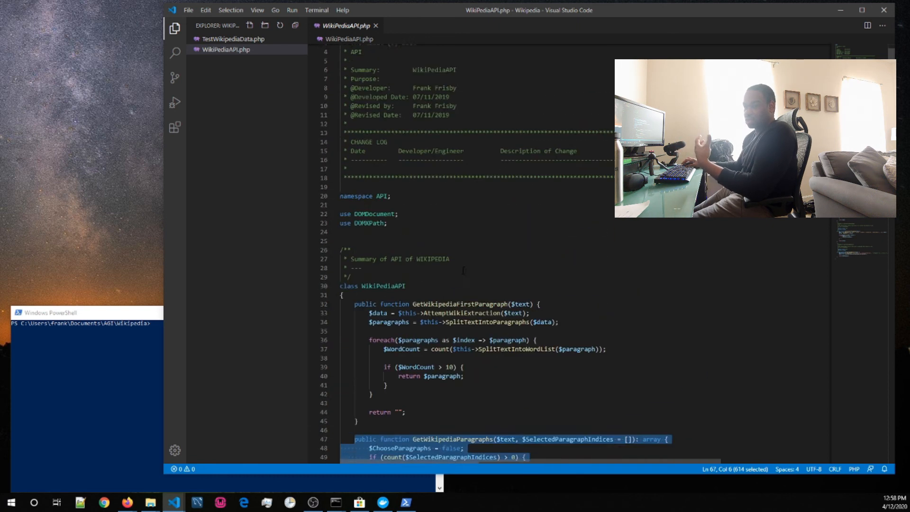
# - Trace the AttemptWikiExtraction and SplitTextIntoParagraphs calls and the word-count loop's $paragraph uses
pyautogui.click(395, 281)
pyautogui.moveTo(356, 279); pyautogui.dragTo(462, 162)
pyautogui.doubleClick(462, 171)
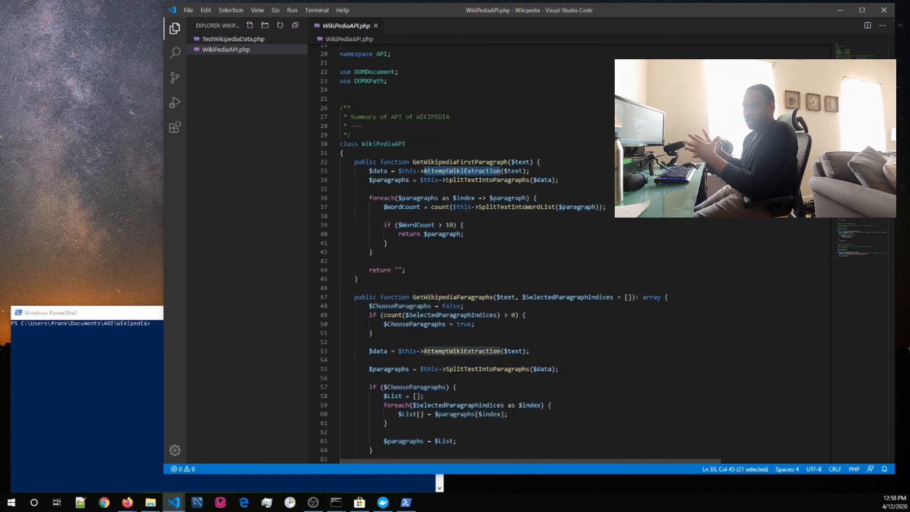
pyautogui.doubleClick(487, 179)
pyautogui.moveTo(405, 271); pyautogui.dragTo(365, 208)
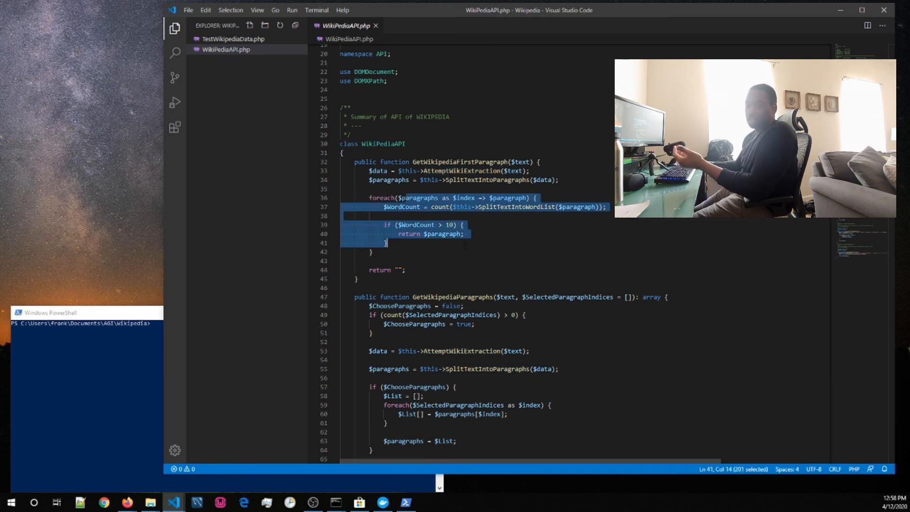
pyautogui.doubleClick(442, 234)
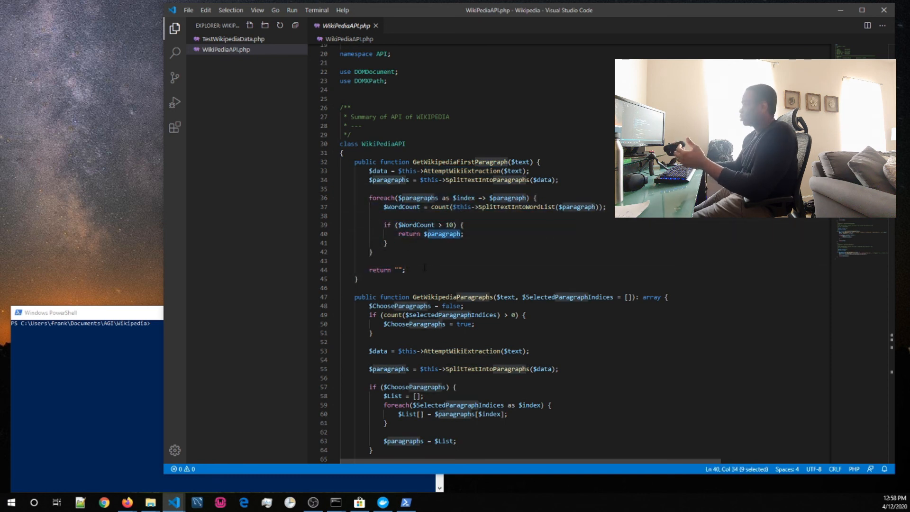
pyautogui.scroll(-3, 462, 271)
pyautogui.scroll(1, 462, 270)
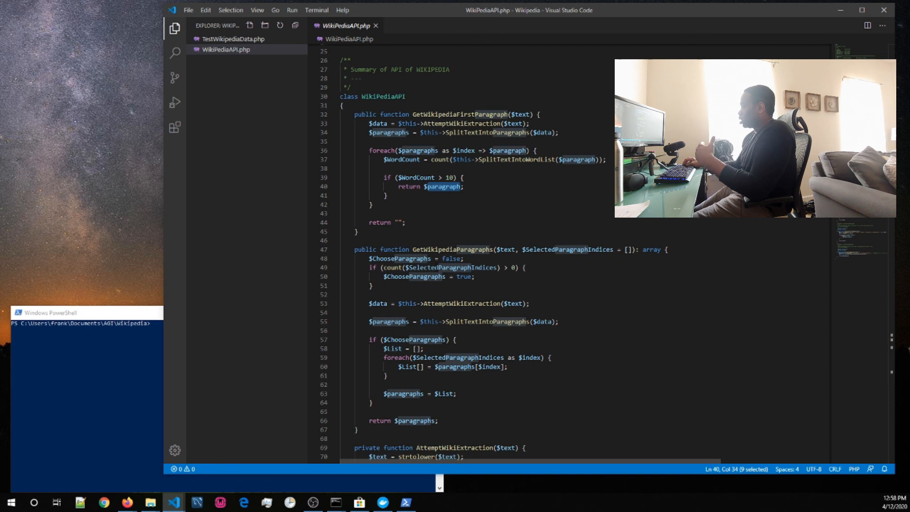
pyautogui.scroll(-3, 462, 271)
pyautogui.click(388, 280)
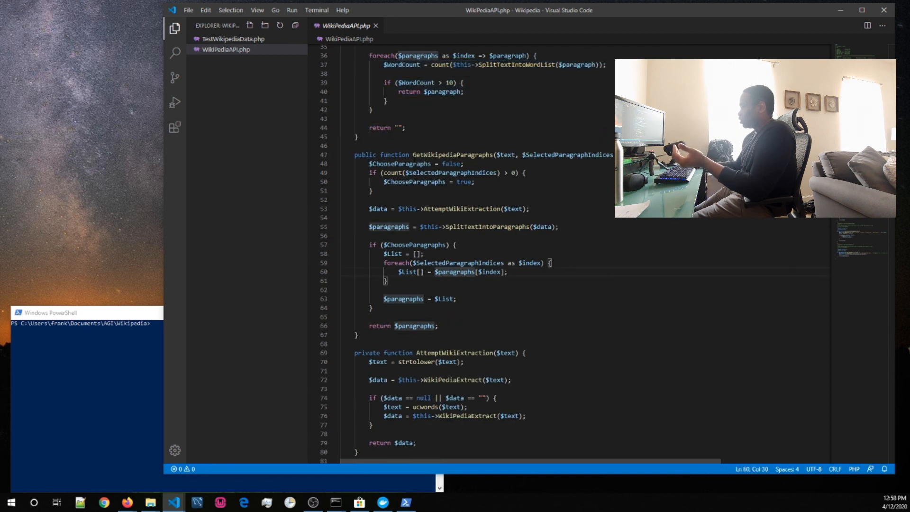
pyautogui.scroll(5, 462, 271)
# - Review the GetWikipediaParagraphs signature, $SelectedParagraphIndices uses and the ucwords retry in AttemptWikiExtraction
pyautogui.doubleClick(384, 73)
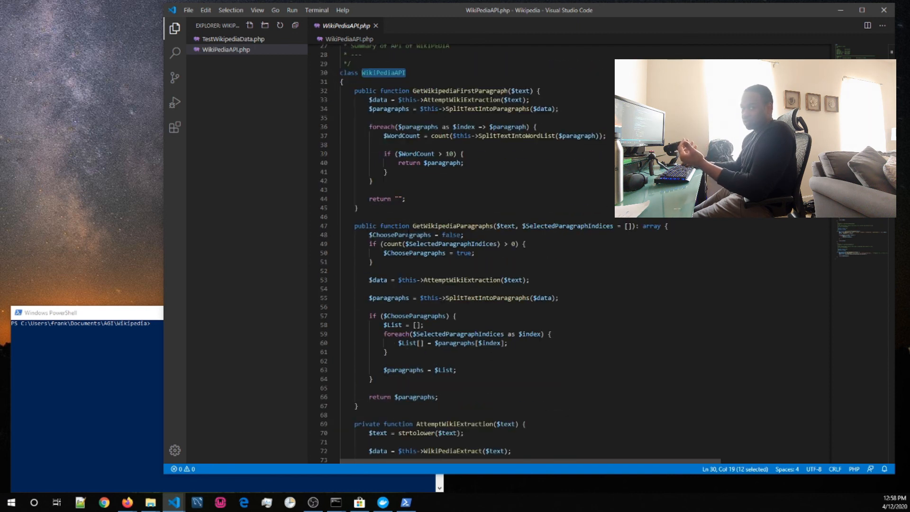
pyautogui.doubleClick(452, 225)
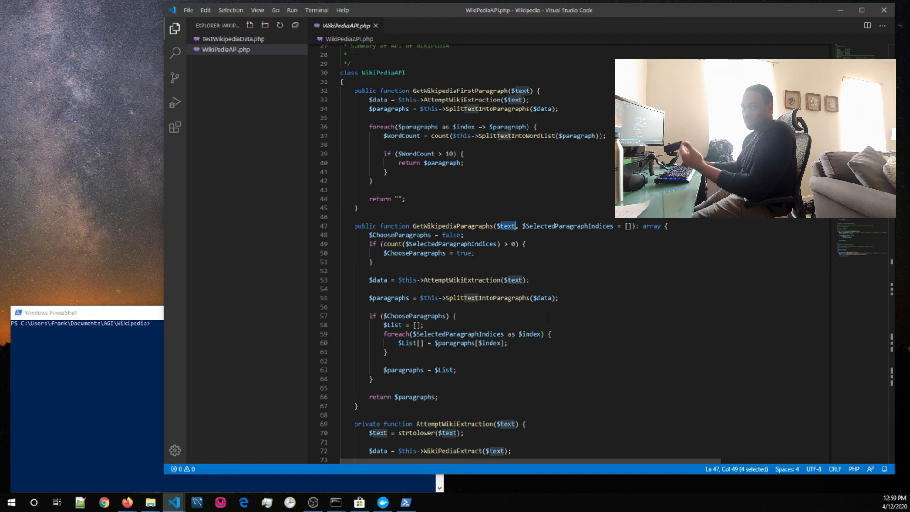
pyautogui.moveTo(519, 226); pyautogui.dragTo(340, 216)
pyautogui.doubleClick(567, 226)
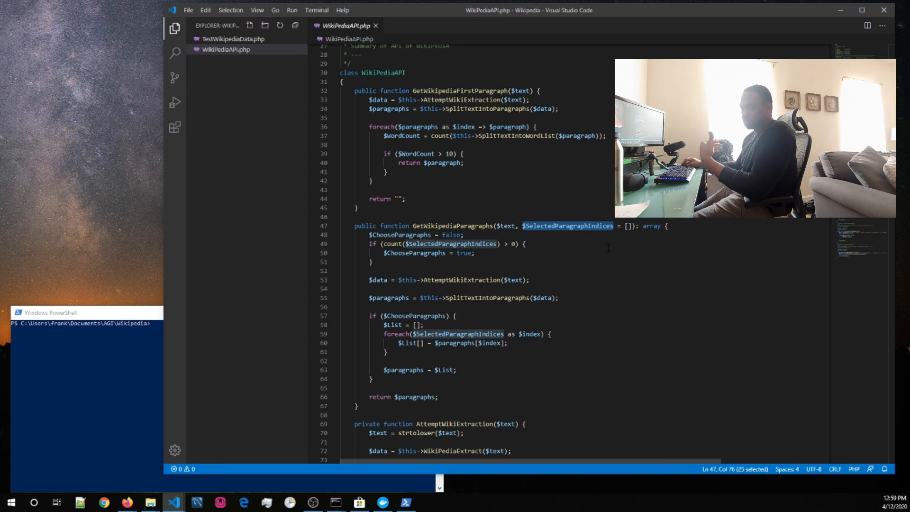
pyautogui.scroll(-6, 462, 249)
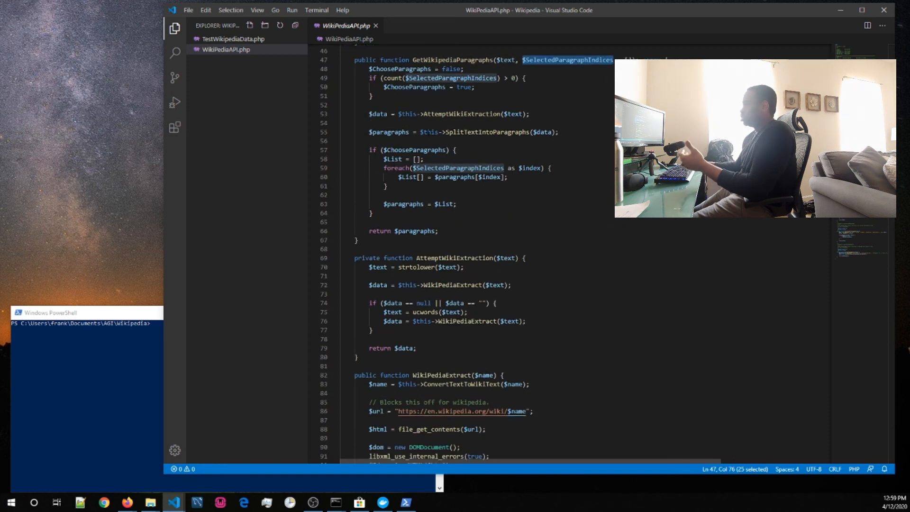
pyautogui.scroll(-4, 462, 249)
pyautogui.click(342, 247)
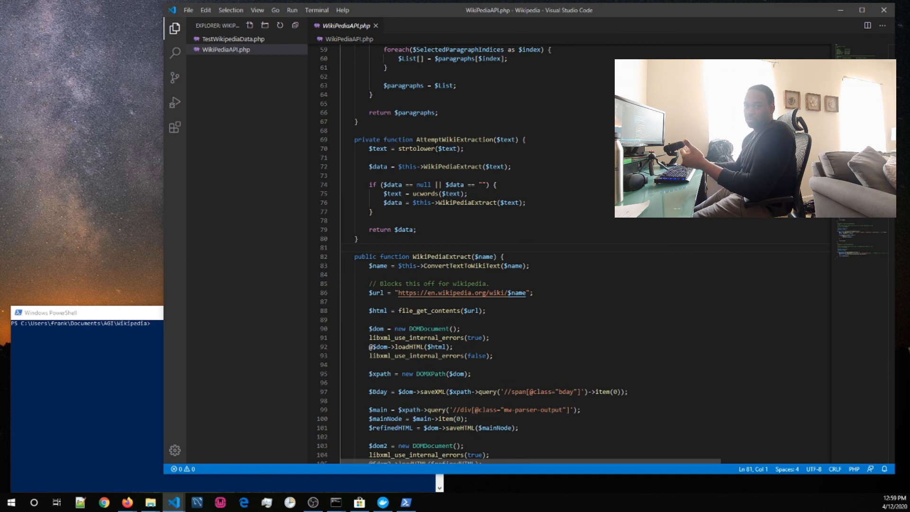
pyautogui.click(431, 184)
pyautogui.moveTo(511, 166); pyautogui.dragTo(369, 166)
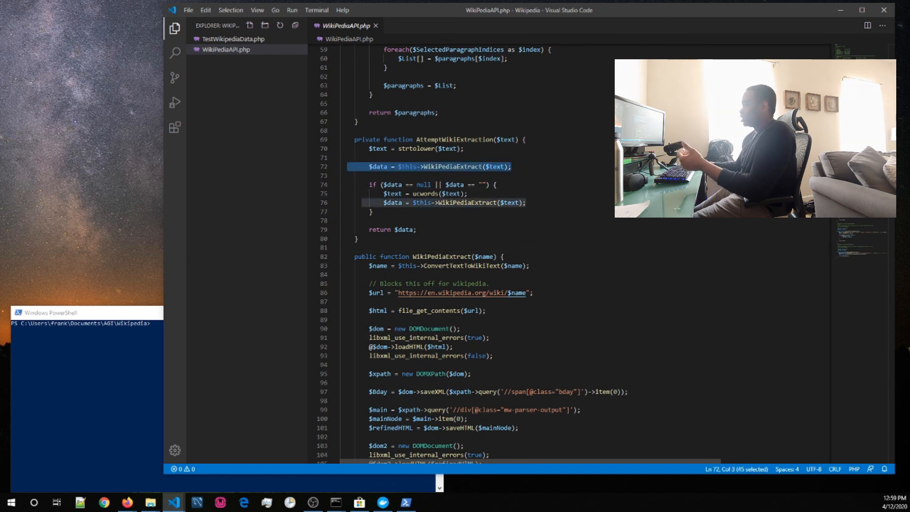
pyautogui.doubleClick(425, 194)
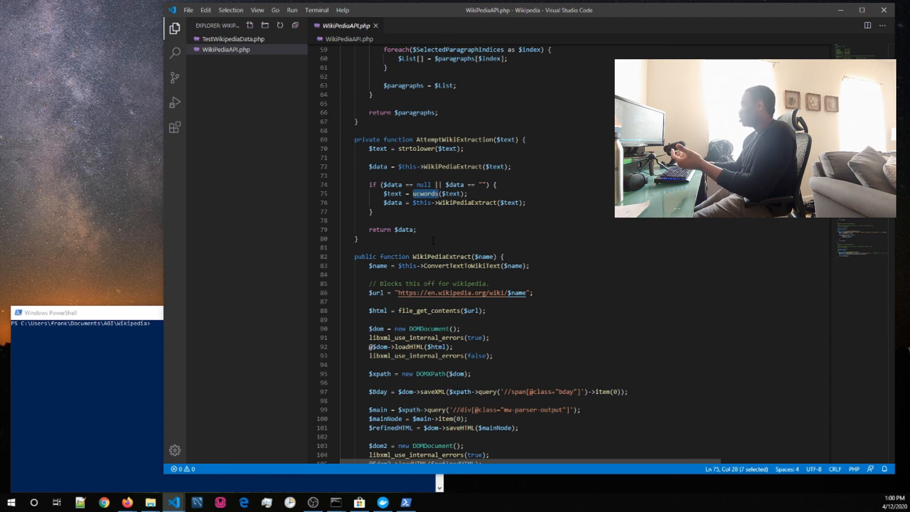
pyautogui.scroll(-4, 498, 256)
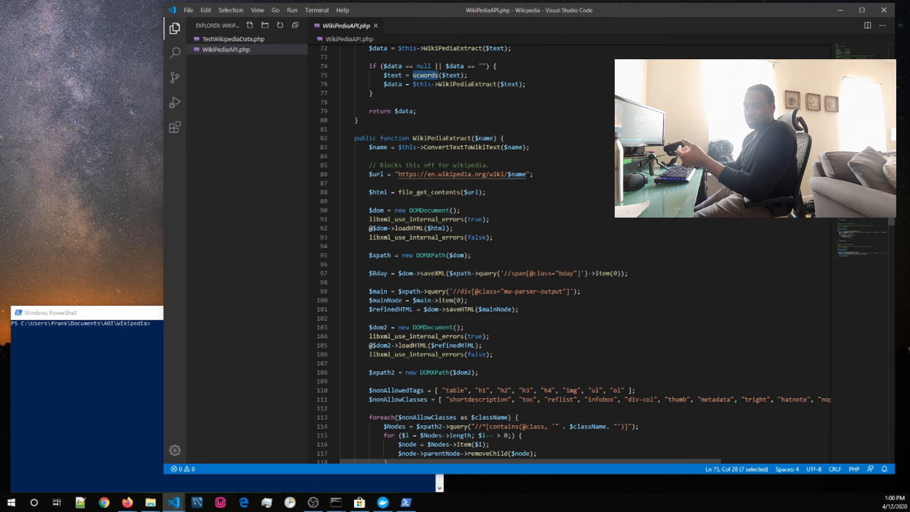
# - Reduce ConvertTextToWikiText to one str_replace return of $name with underscores, cutting the explode and implode lines
pyautogui.doubleClick(486, 138)
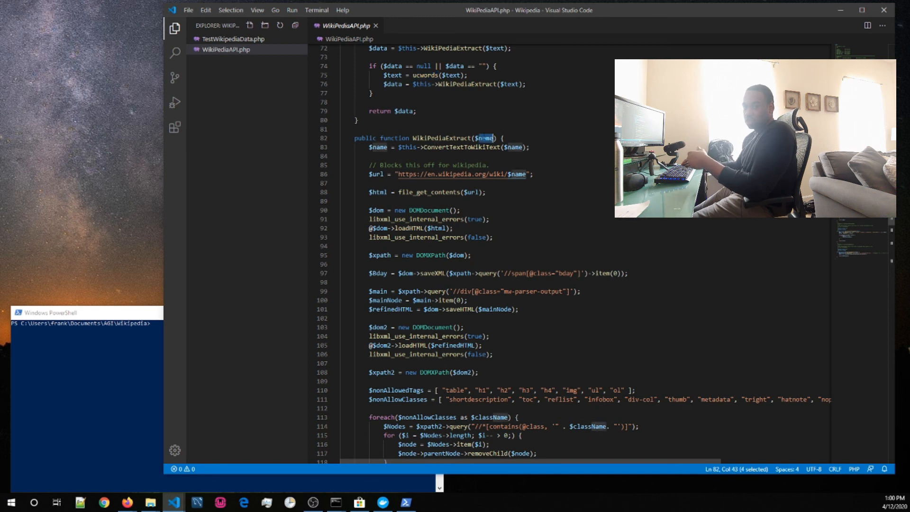
pyautogui.press('Down')
pyautogui.press('Home')
pyautogui.hotkey('shift', 'End')
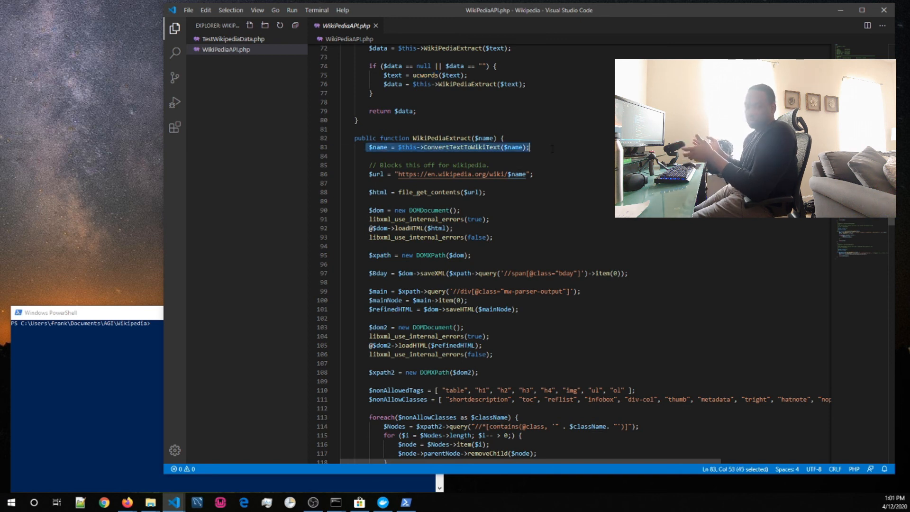
pyautogui.scroll(-15, 497, 256)
pyautogui.scroll(-15, 498, 256)
pyautogui.scroll(15, 498, 256)
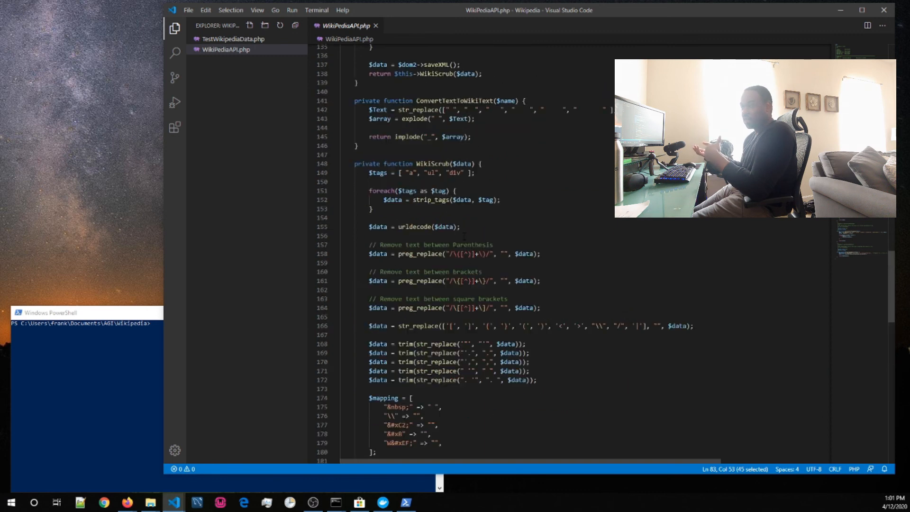
pyautogui.scroll(12, 497, 255)
pyautogui.scroll(-12, 498, 256)
pyautogui.scroll(-15, 498, 257)
pyautogui.scroll(15, 498, 256)
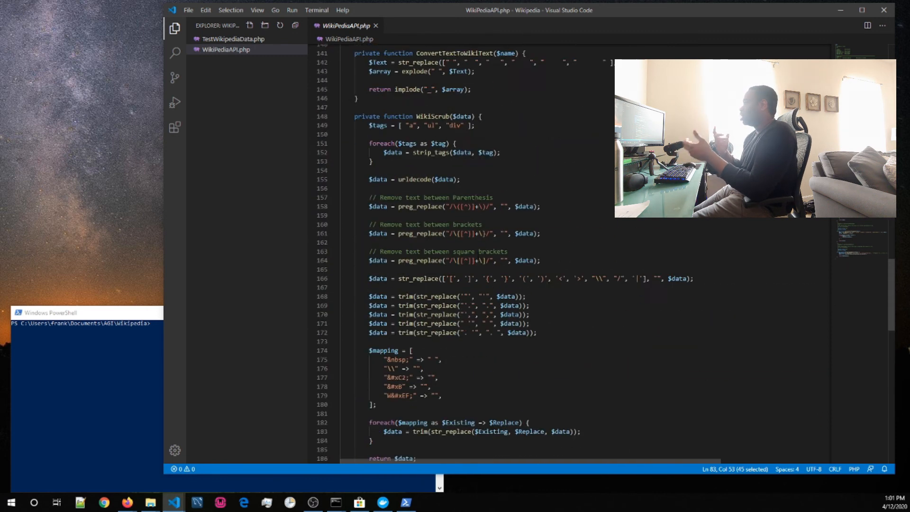
pyautogui.scroll(6, 498, 256)
pyautogui.click(342, 264)
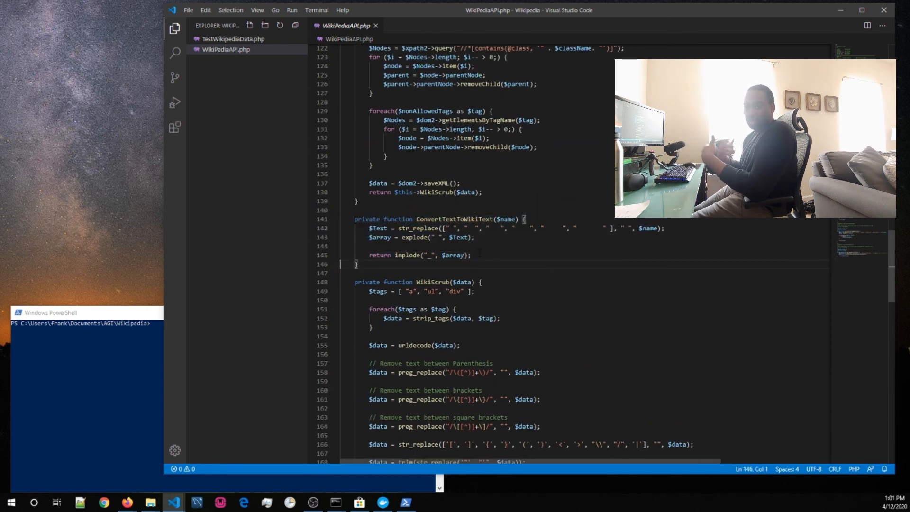
pyautogui.moveTo(473, 255); pyautogui.dragTo(368, 237)
pyautogui.hotkey('ctrl', 'x')
pyautogui.scroll(14, 497, 257)
# - Review WikiPediaExtract's file_get_contents url call and the DOM loading with libxml error handling
pyautogui.moveTo(491, 241); pyautogui.dragTo(458, 240)
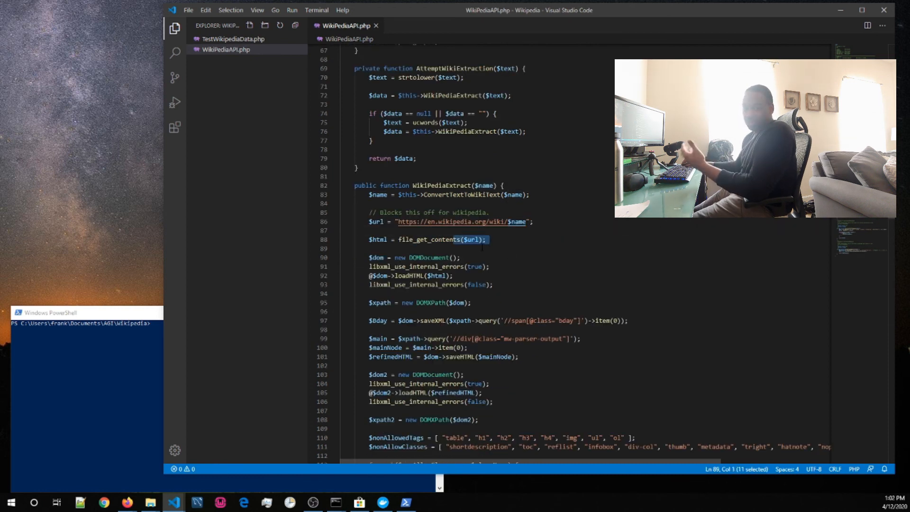
pyautogui.click(377, 258)
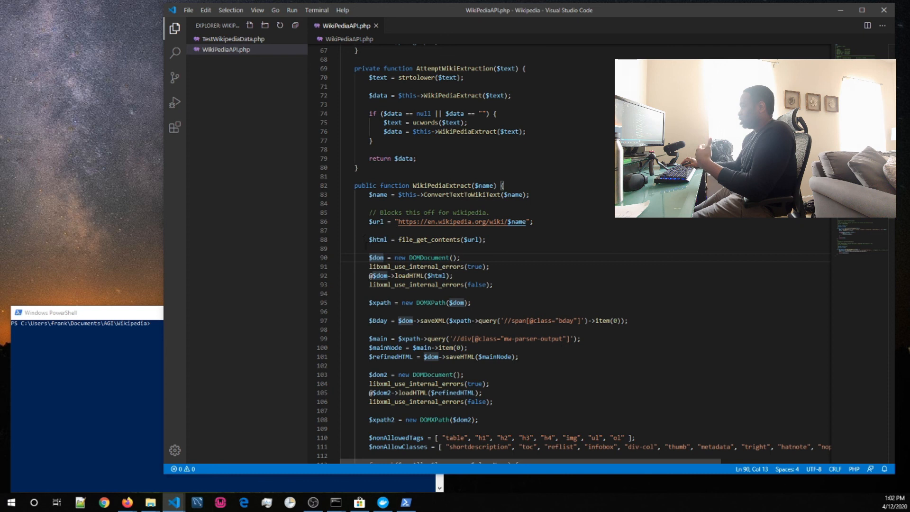
pyautogui.scroll(-4, 497, 285)
pyautogui.moveTo(369, 162); pyautogui.dragTo(494, 190)
pyautogui.click(370, 172)
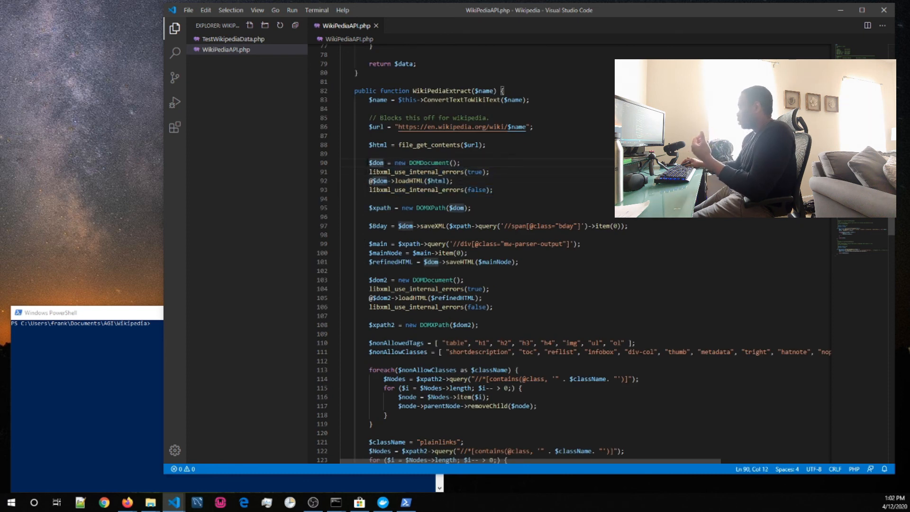
pyautogui.click(407, 190)
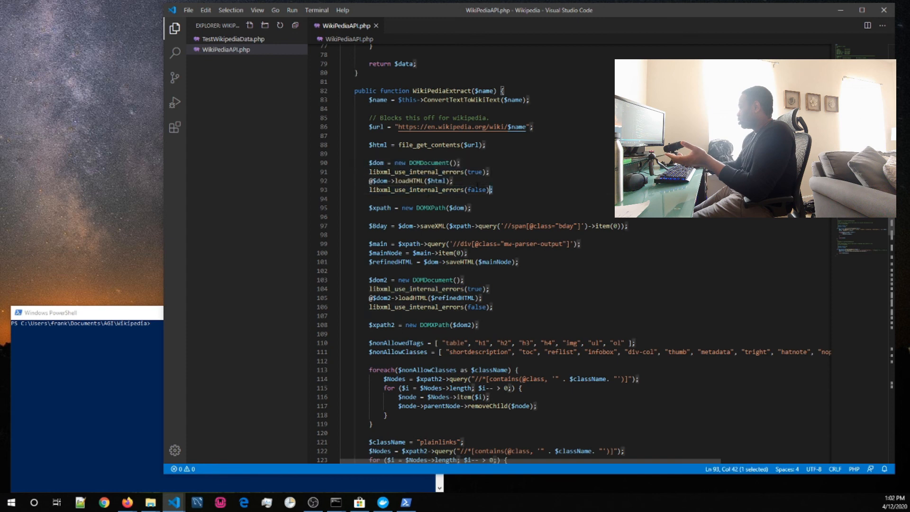
pyautogui.moveTo(369, 208); pyautogui.dragTo(369, 217)
pyautogui.scroll(-1, 448, 285)
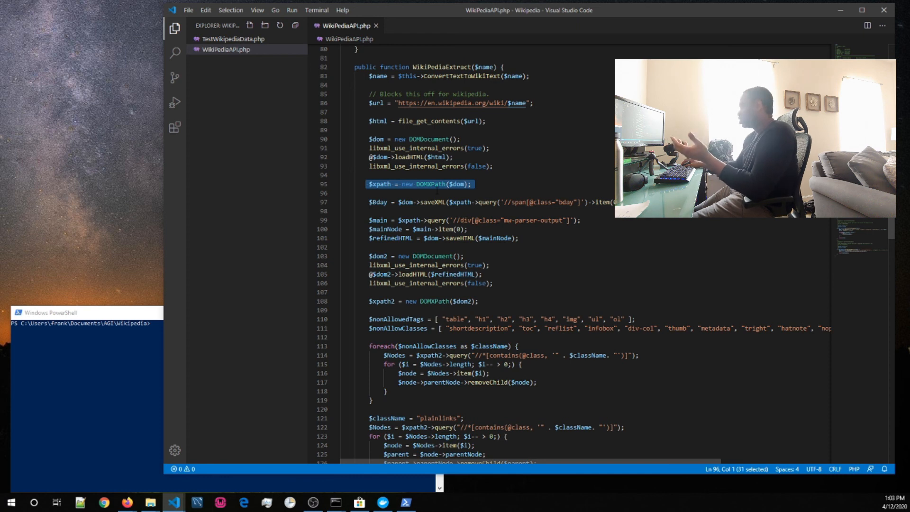
pyautogui.scroll(-2, 448, 285)
pyautogui.moveTo(370, 160); pyautogui.dragTo(342, 149)
# - Review the Bday item call, the mw-parser-output query and the second $dom2 setup block
pyautogui.press('End')
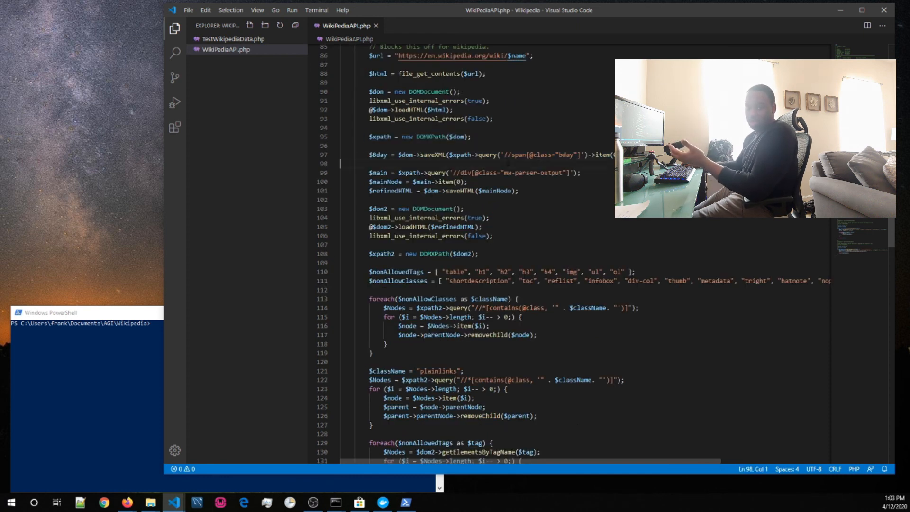
pyautogui.hotkey('ctrl', 'shift', 'Left')
pyautogui.hotkey('shift', 'Left')
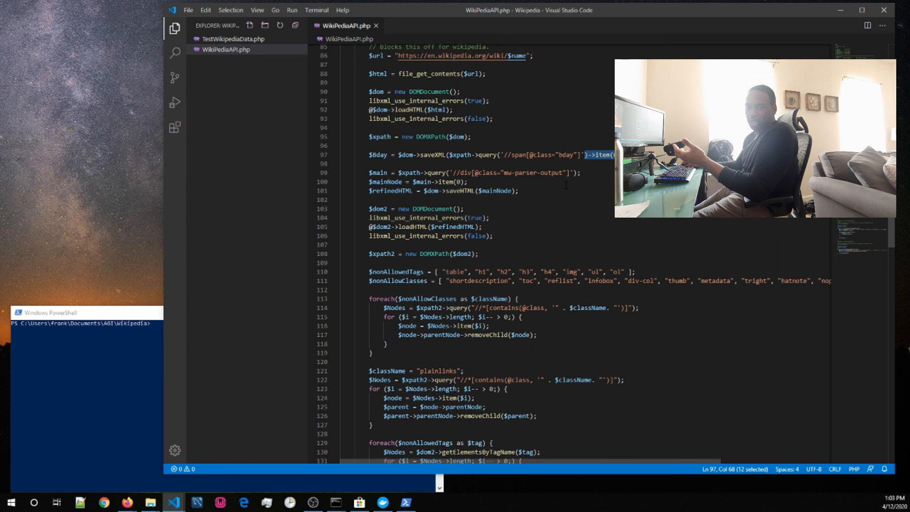
pyautogui.press('Down')
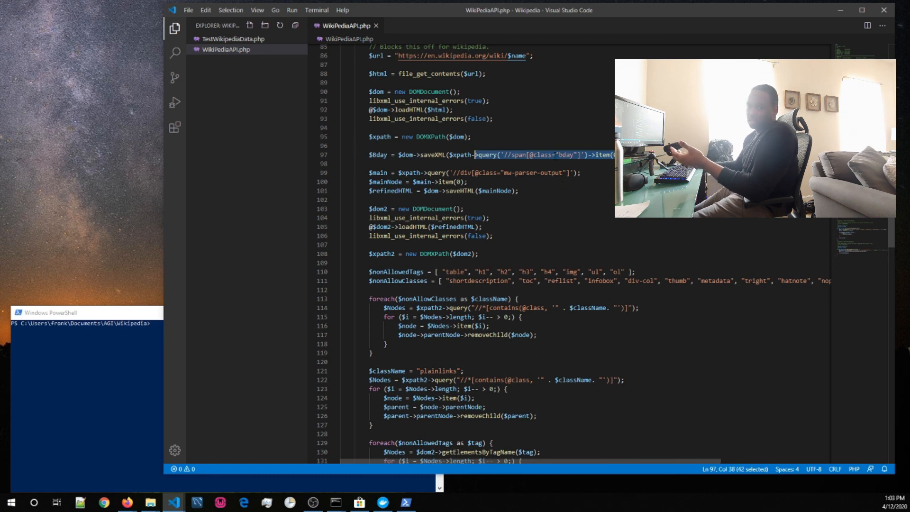
pyautogui.press('Down')
pyautogui.hotkey('ctrl', 'Right')
pyautogui.hotkey('ctrl', 'Right')
pyautogui.hotkey('ctrl', 'Right')
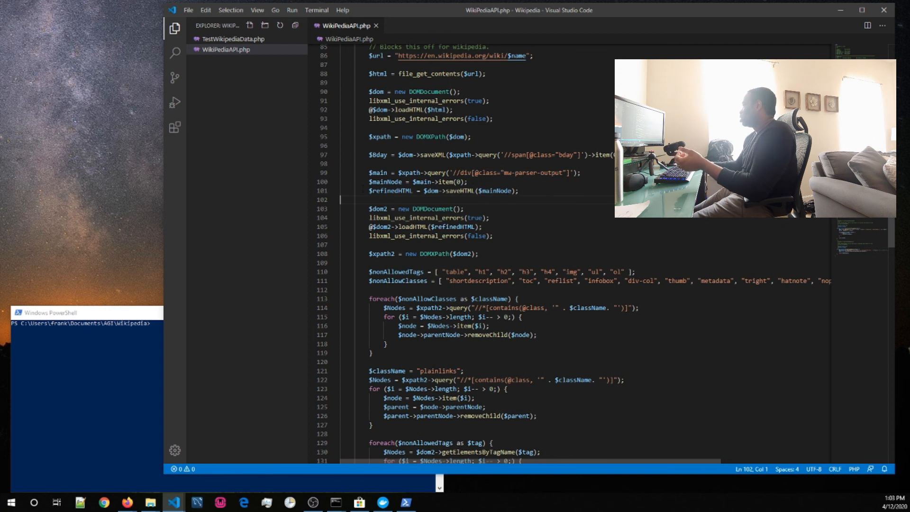
pyautogui.press('Down')
pyautogui.press('Down')
pyautogui.press('Down')
pyautogui.hotkey('shift', 'Down')
pyautogui.hotkey('shift', 'Down')
pyautogui.hotkey('shift', 'Down')
pyautogui.hotkey('shift', 'End')
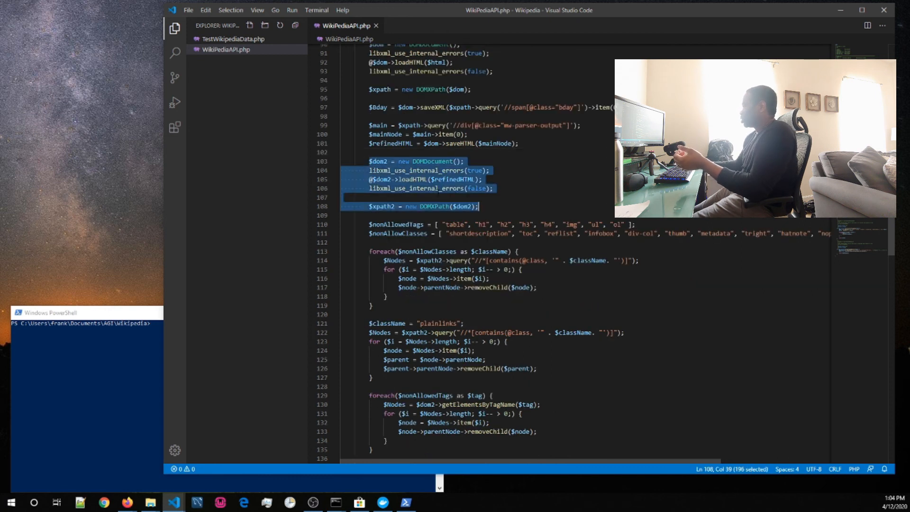
# - Review the $nonAllowedTags and $nonAllowClasses lists, including the plainlinks class
pyautogui.press('Down')
pyautogui.press('Down')
pyautogui.hotkey('ctrl', 'd')
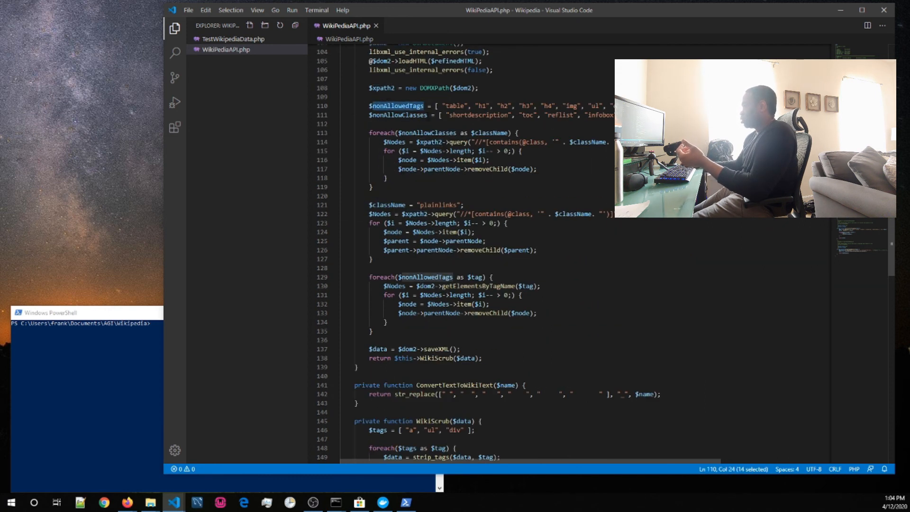
pyautogui.hotkey('ctrl', 'Right')
pyautogui.hotkey('ctrl', 'Right')
pyautogui.hotkey('ctrl', 'Right')
pyautogui.hotkey('ctrl', 'Right')
pyautogui.hotkey('ctrl', 'Right')
pyautogui.hotkey('ctrl', 'Right')
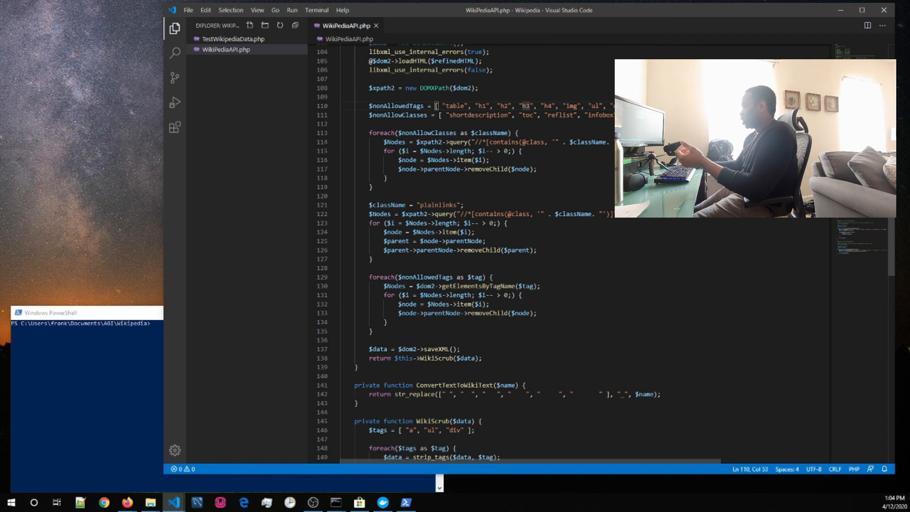
pyautogui.hotkey('shift', 'End')
pyautogui.press('Down')
pyautogui.press('Home')
pyautogui.hotkey('ctrl', 'd')
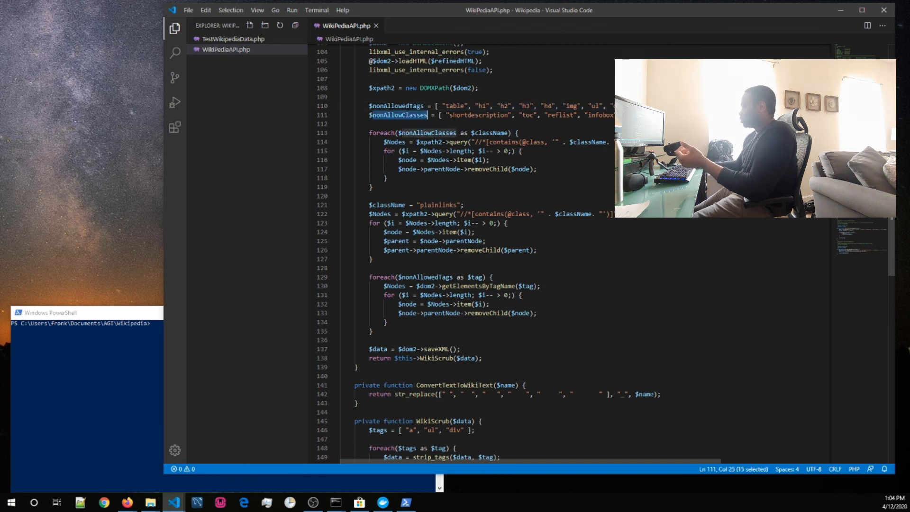
pyautogui.press('Down')
pyautogui.press('Down')
pyautogui.press('Down')
pyautogui.doubleClick(437, 116)
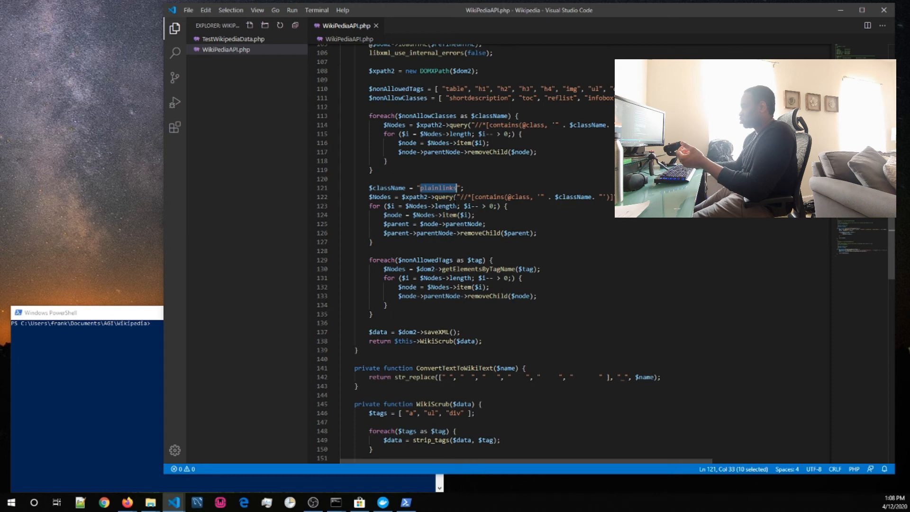
pyautogui.hotkey('shift', 'Down')
pyautogui.hotkey('shift', 'Down')
pyautogui.hotkey('shift', 'Down')
pyautogui.press('Down')
pyautogui.press('Down')
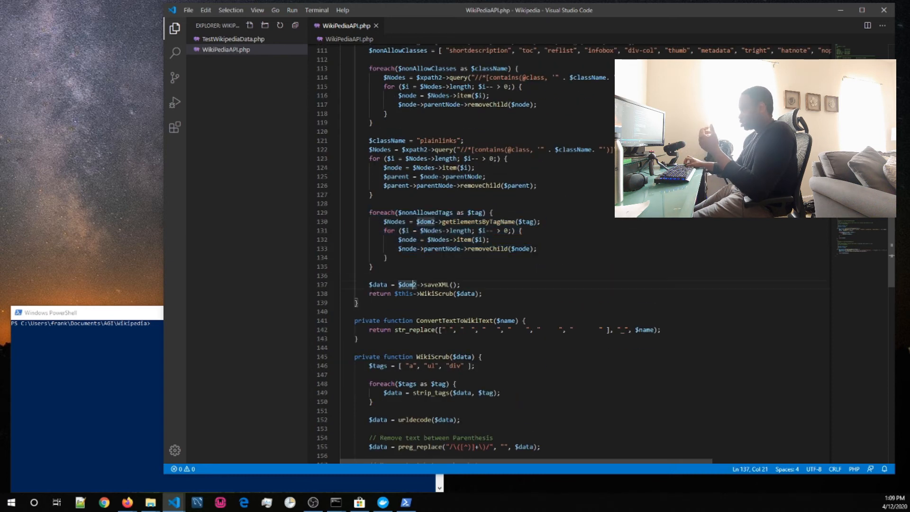
pyautogui.hotkey('ctrl', 'd')
pyautogui.press('Down')
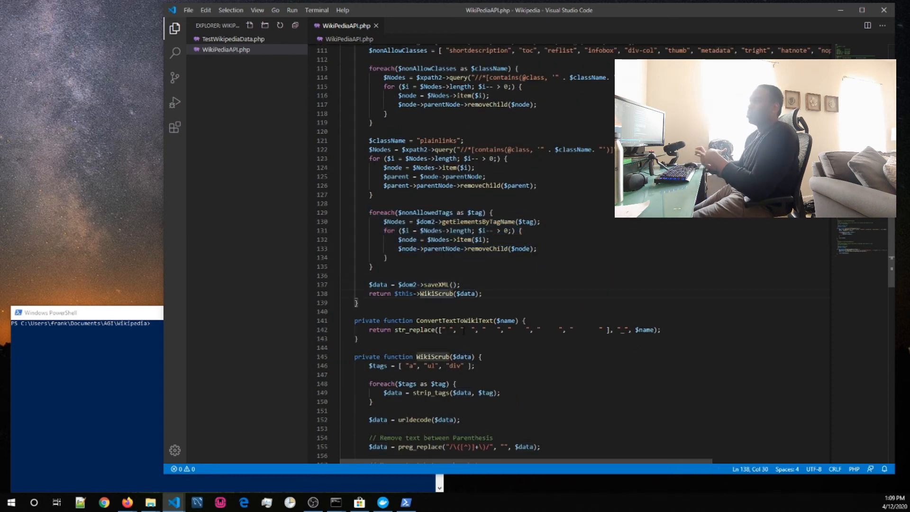
pyautogui.scroll(-9, 455, 257)
pyautogui.doubleClick(411, 176)
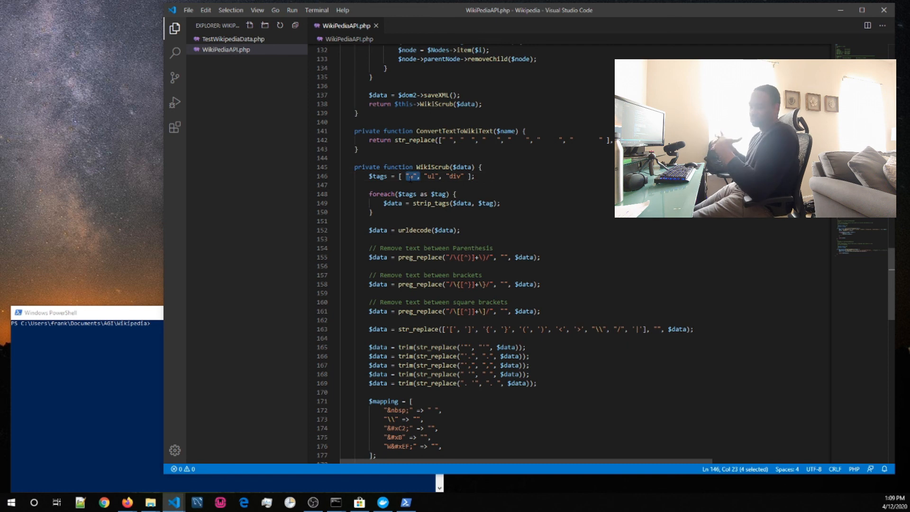
pyautogui.doubleClick(456, 176)
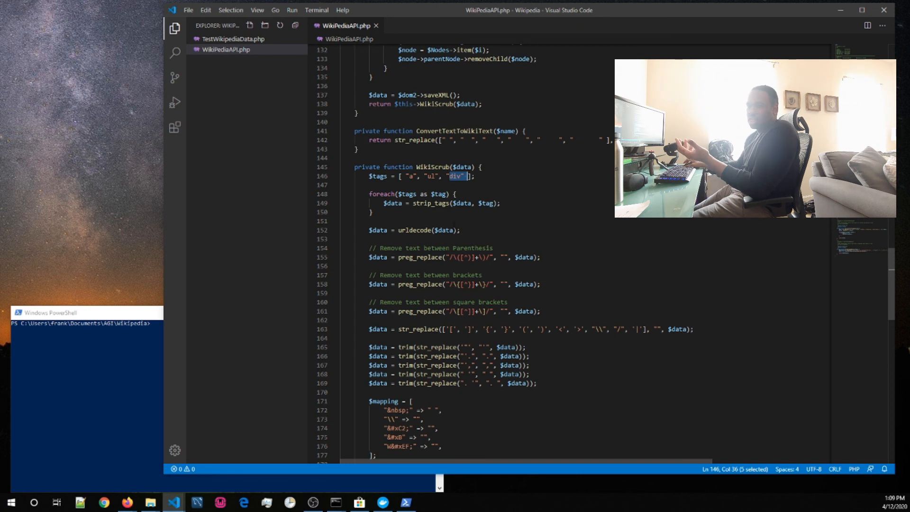
pyautogui.press('Down')
pyautogui.press('Down')
pyautogui.press('Down')
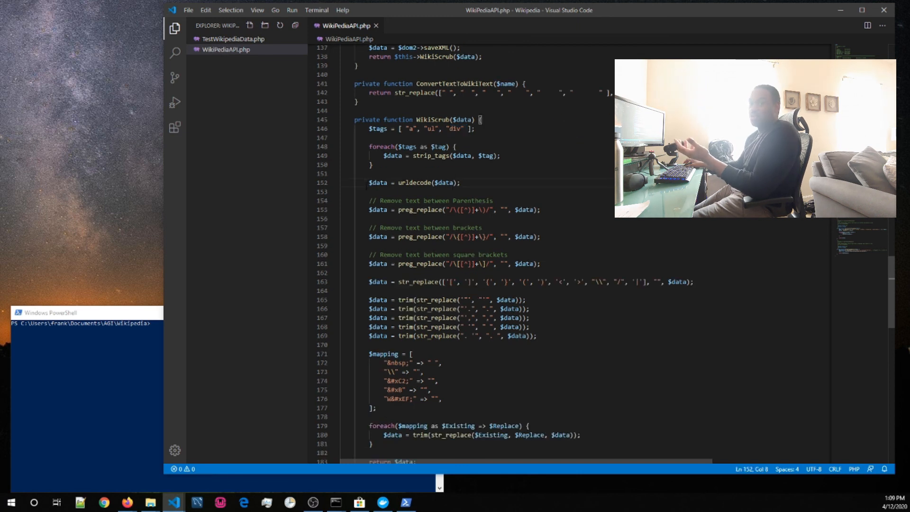
pyautogui.scroll(-2, 808, 210)
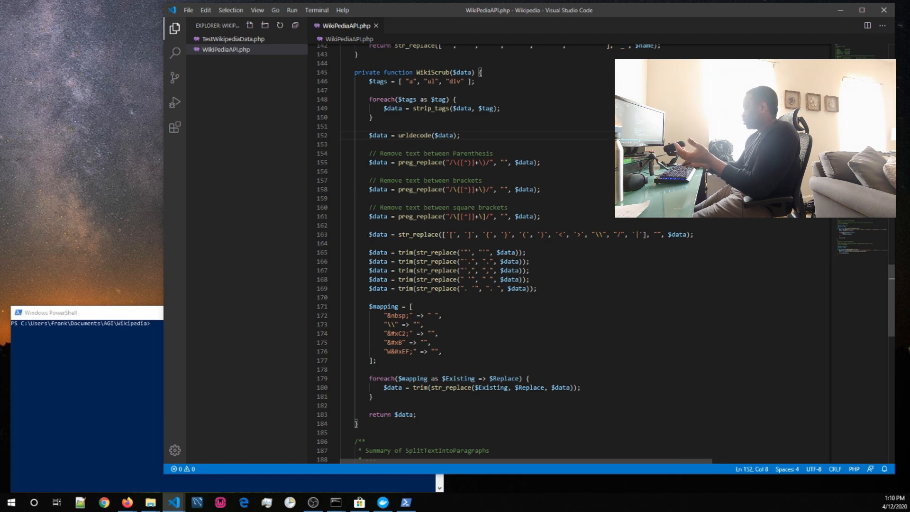
pyautogui.scroll(-4, 462, 248)
pyautogui.moveTo(369, 188); pyautogui.dragTo(398, 215)
pyautogui.click(398, 215)
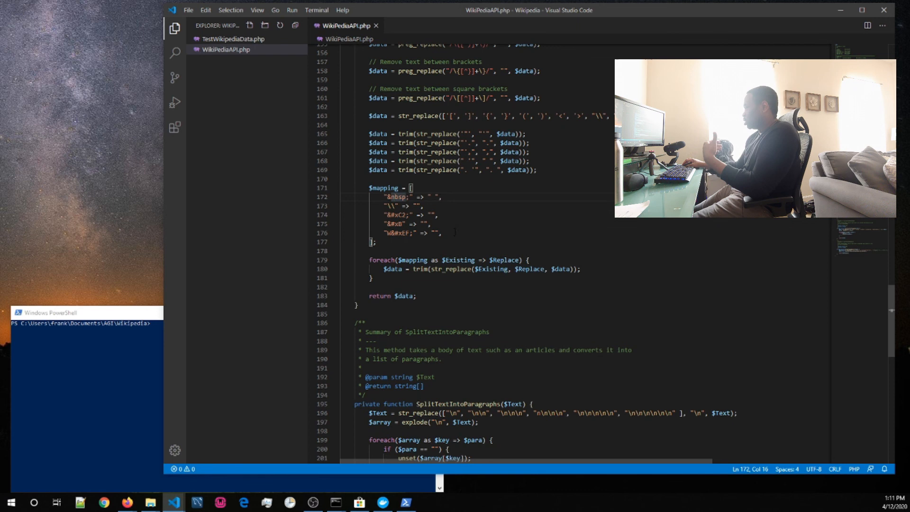
pyautogui.scroll(-3, 462, 249)
pyautogui.moveTo(369, 165); pyautogui.dragTo(416, 200)
pyautogui.click(357, 209)
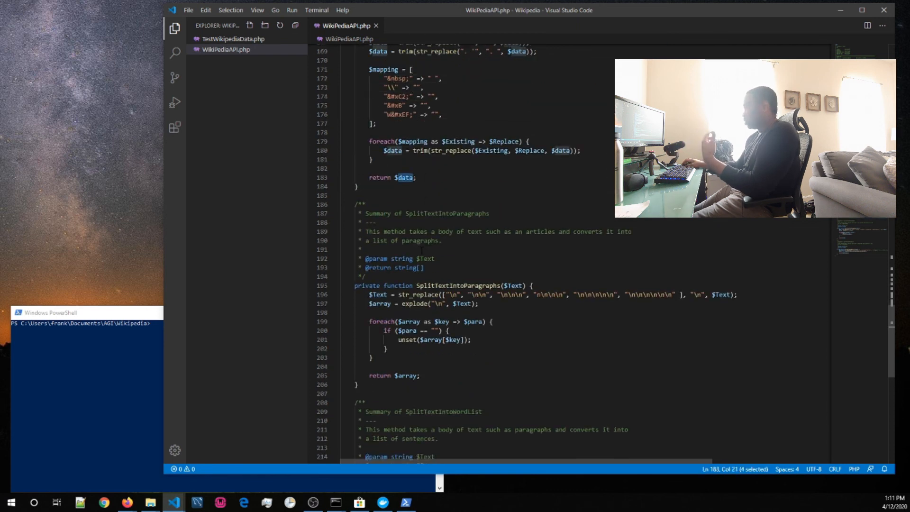
pyautogui.scroll(-5, 462, 249)
pyautogui.moveTo(421, 257); pyautogui.dragTo(347, 167)
pyautogui.click(462, 249)
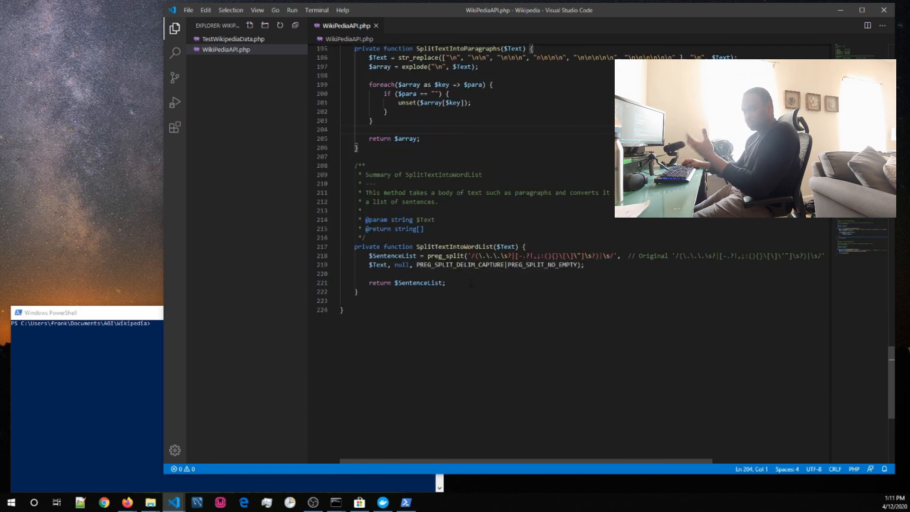
pyautogui.moveTo(448, 402); pyautogui.dragTo(354, 365)
pyautogui.click(343, 428)
pyautogui.scroll(15, 463, 249)
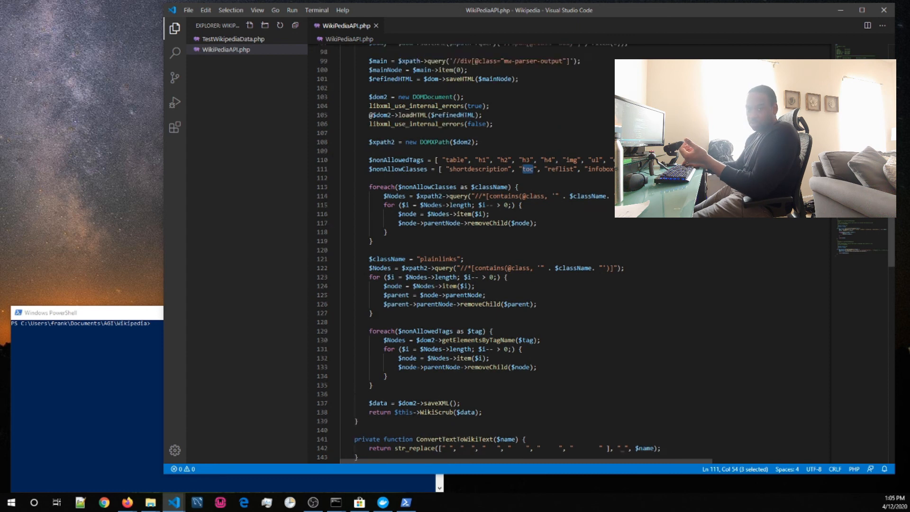
pyautogui.hotkey('ctrl', 'd')
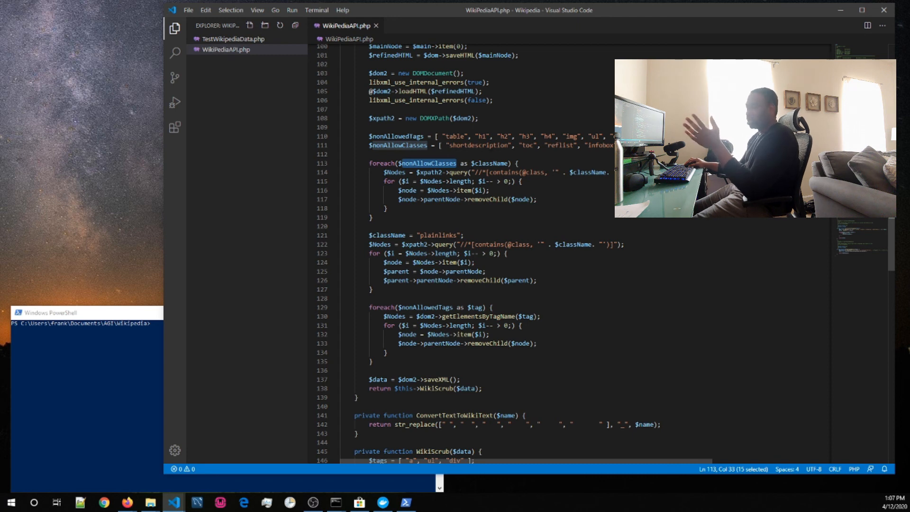
pyautogui.press('Down')
pyautogui.press('Home')
pyautogui.hotkey('shift', 'End')
pyautogui.hotkey('ctrl', 'u')
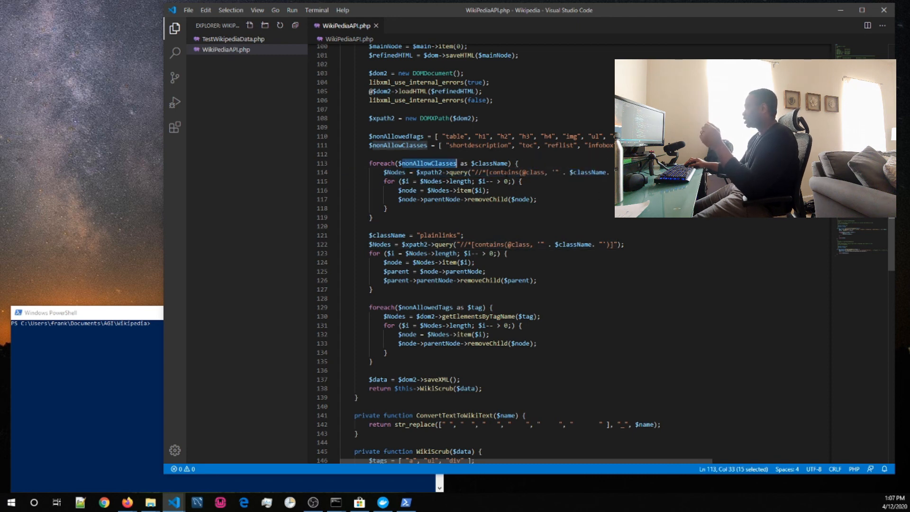
pyautogui.moveTo(477, 172); pyautogui.dragTo(611, 172)
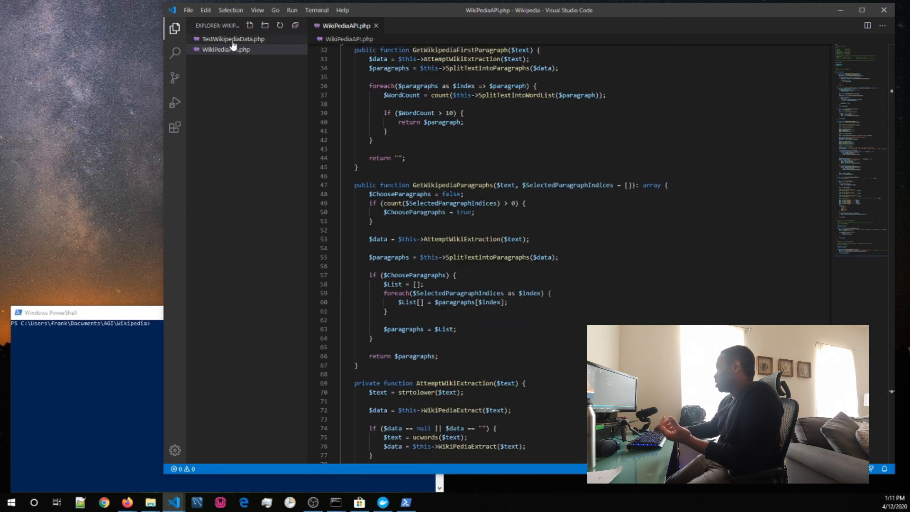
# - Open TestWikipediaData.php and review its argument line, the youtube $value and the GetWikipediaFirstParagraph call
pyautogui.click(232, 39)
pyautogui.moveTo(398, 206); pyautogui.dragTo(330, 50)
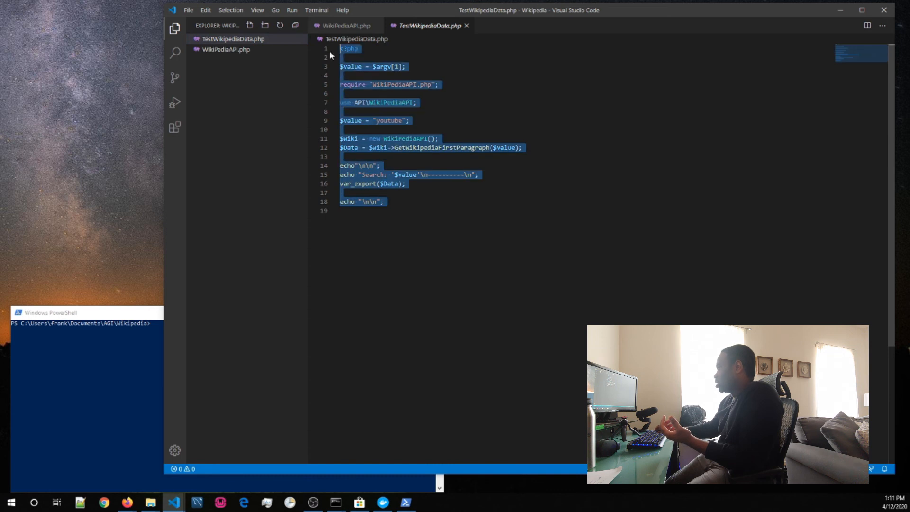
pyautogui.click(376, 245)
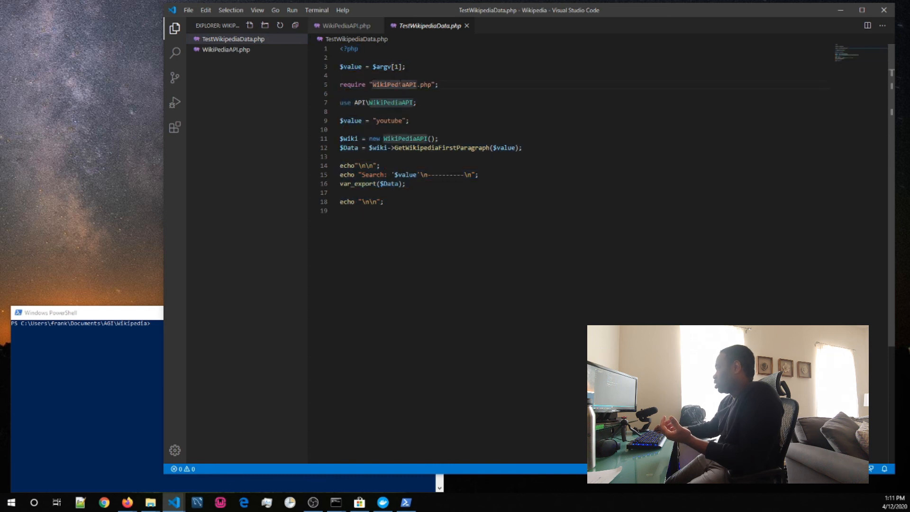
pyautogui.moveTo(410, 120); pyautogui.dragTo(340, 120)
pyautogui.moveTo(406, 66); pyautogui.dragTo(332, 67)
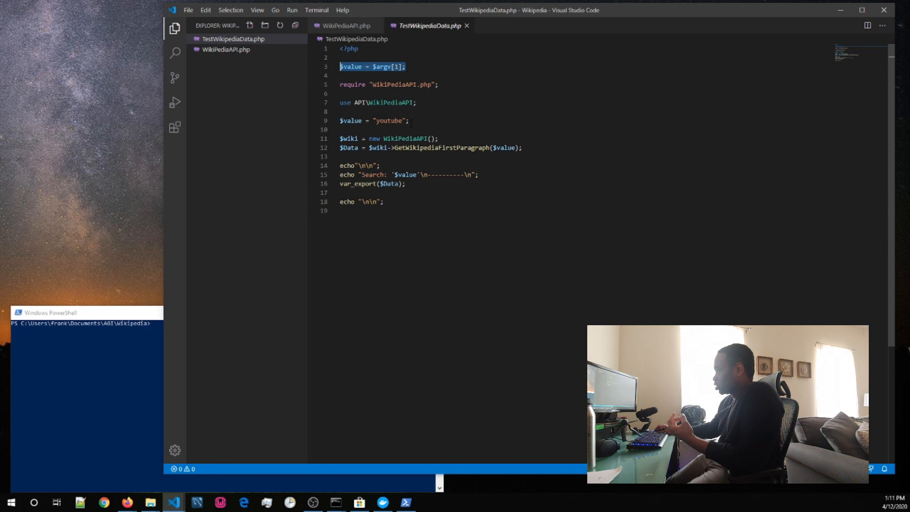
pyautogui.doubleClick(389, 120)
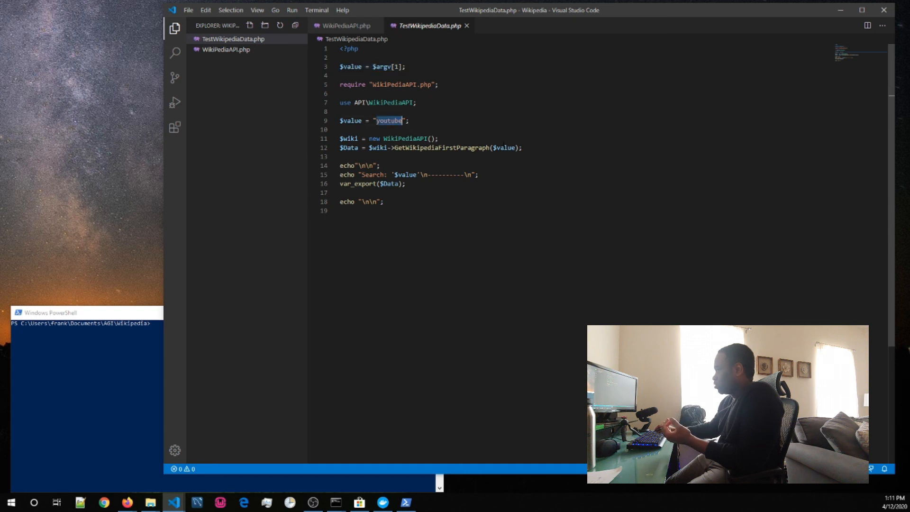
pyautogui.doubleClick(504, 148)
pyautogui.doubleClick(441, 148)
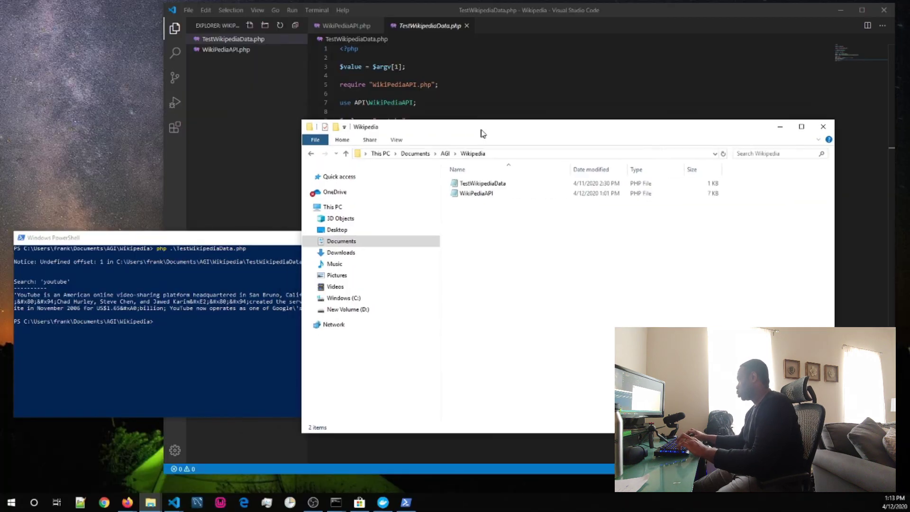
# - Open a PowerShell window in the Wikipedia project folder from File Explorer
pyautogui.moveTo(482, 133); pyautogui.dragTo(494, 154)
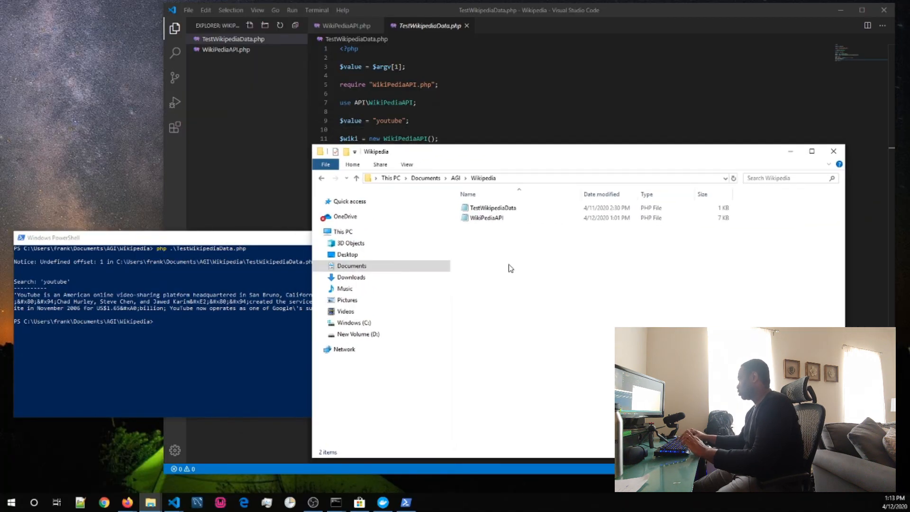
pyautogui.rightClick(509, 292)
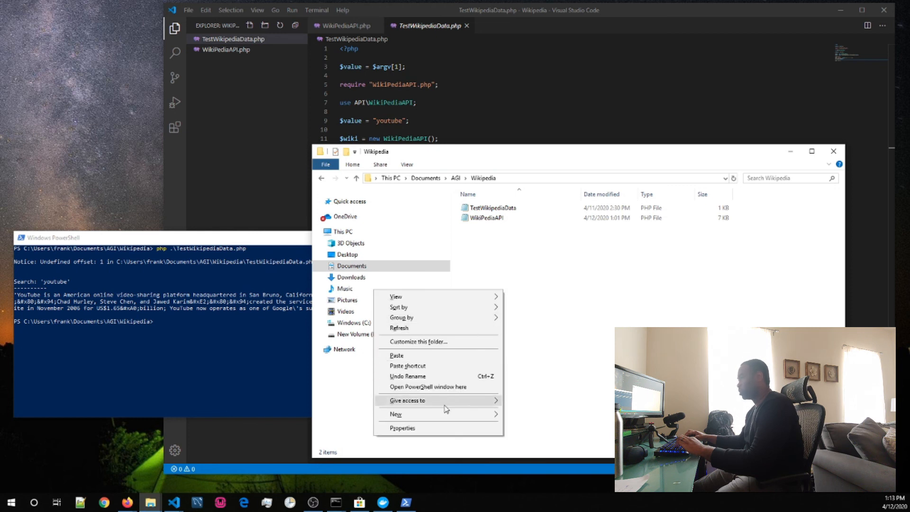
pyautogui.click(440, 390)
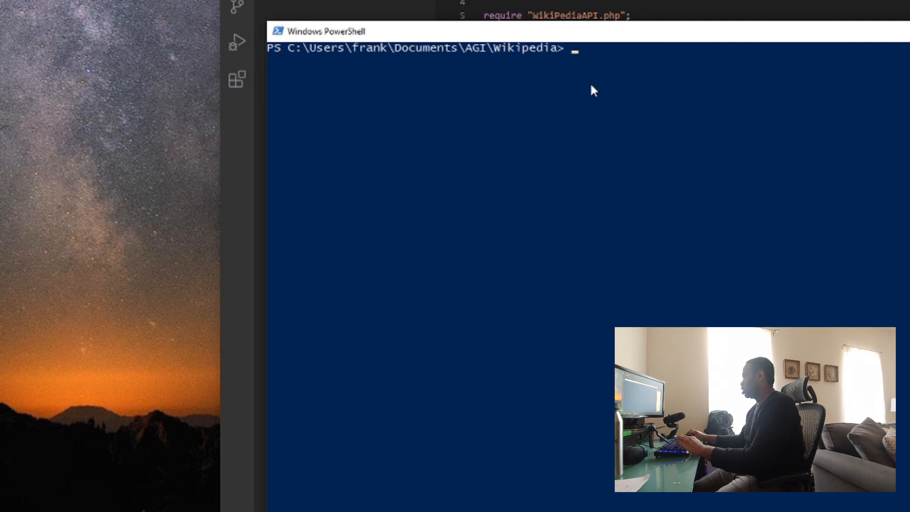
# - Run php .\TestWikipediaData.php and inspect the YouTube paragraph's leftover encoded characters like &#xE2;
pyautogui.click(591, 85)
pyautogui.write('php')
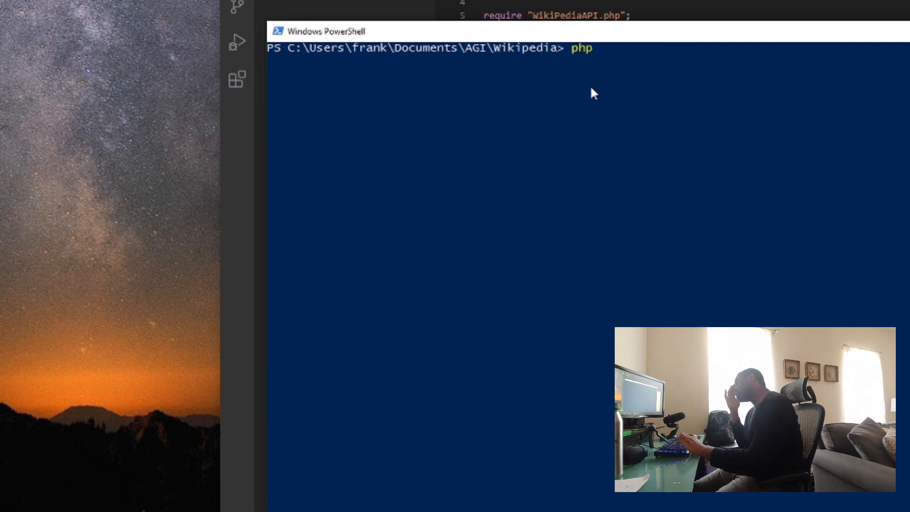
pyautogui.write(' test')
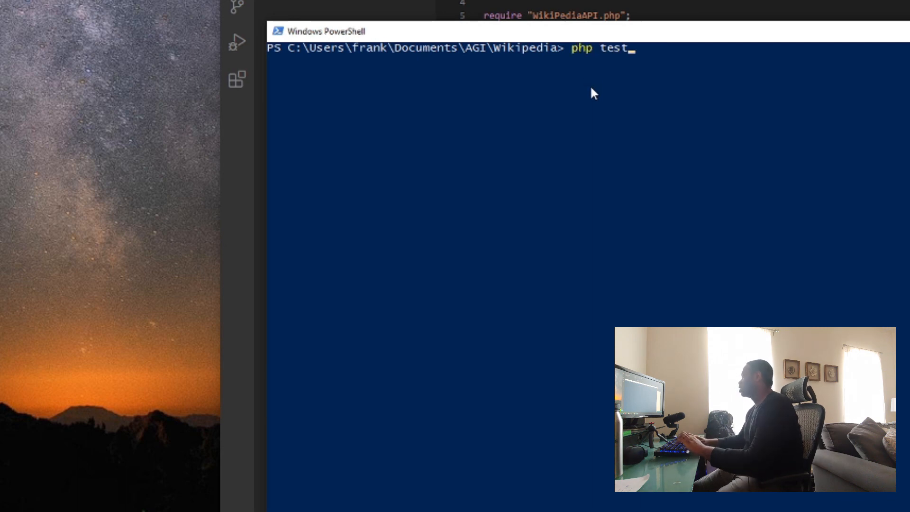
pyautogui.press('Tab')
pyautogui.press('Return')
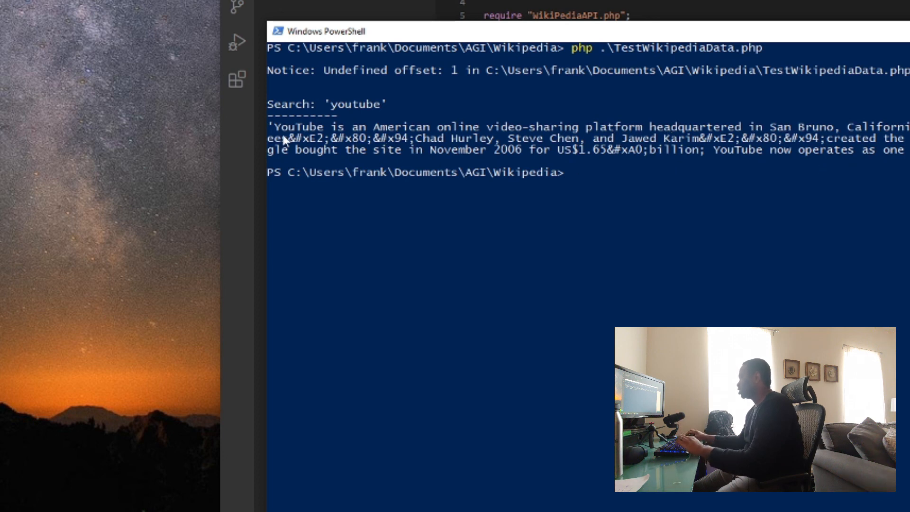
pyautogui.moveTo(268, 139); pyautogui.dragTo(450, 140)
pyautogui.click(398, 173)
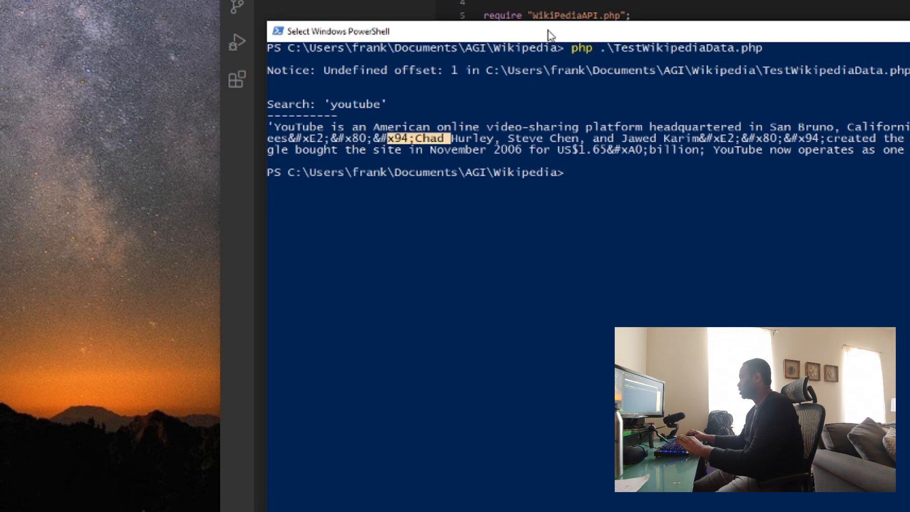
# - Check WikiScrub's character mapping on line 175 in WikiPediaAPI.php, then return to the PowerShell output
pyautogui.hotkey('alt', 'Tab')
pyautogui.hotkey('ctrl', 'Tab')
pyautogui.scroll(-15, 615, 260)
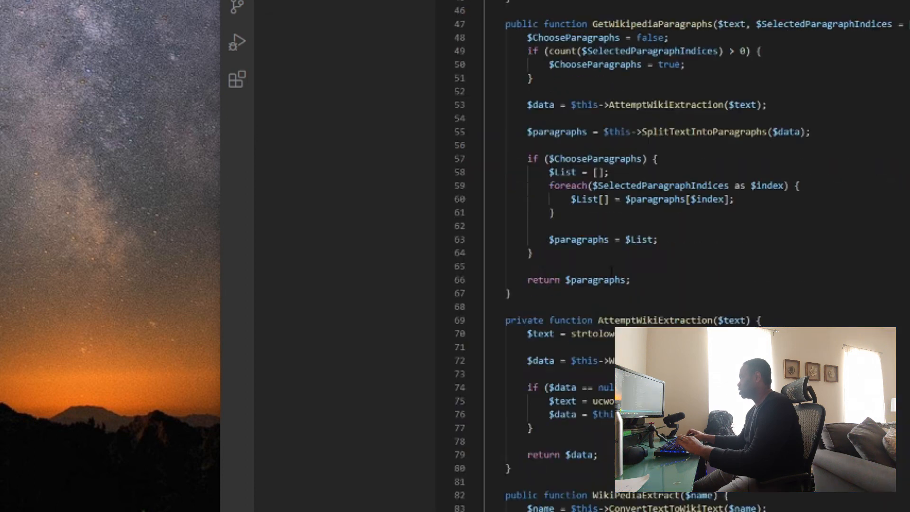
pyautogui.scroll(-15, 615, 260)
pyautogui.scroll(-15, 615, 260)
pyautogui.scroll(-10, 615, 260)
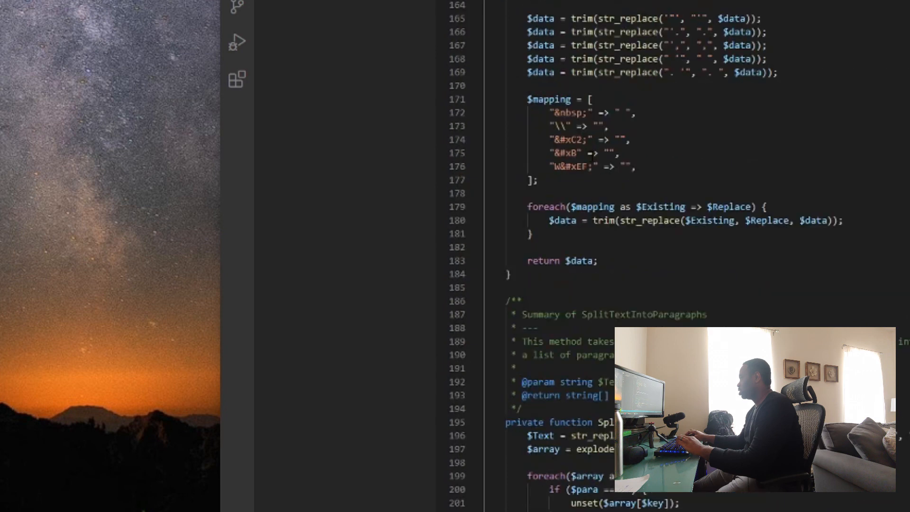
pyautogui.moveTo(595, 153); pyautogui.dragTo(565, 153)
pyautogui.hotkey('alt', 'Tab')
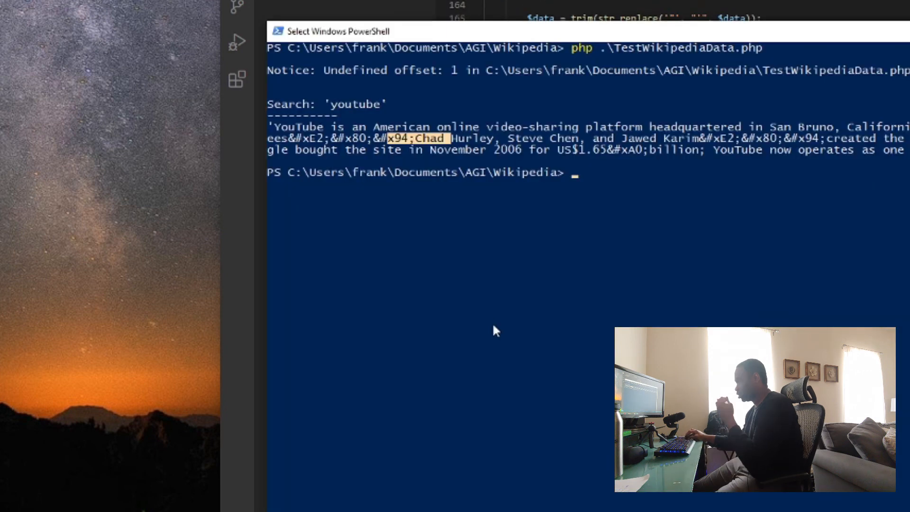
pyautogui.click(495, 331)
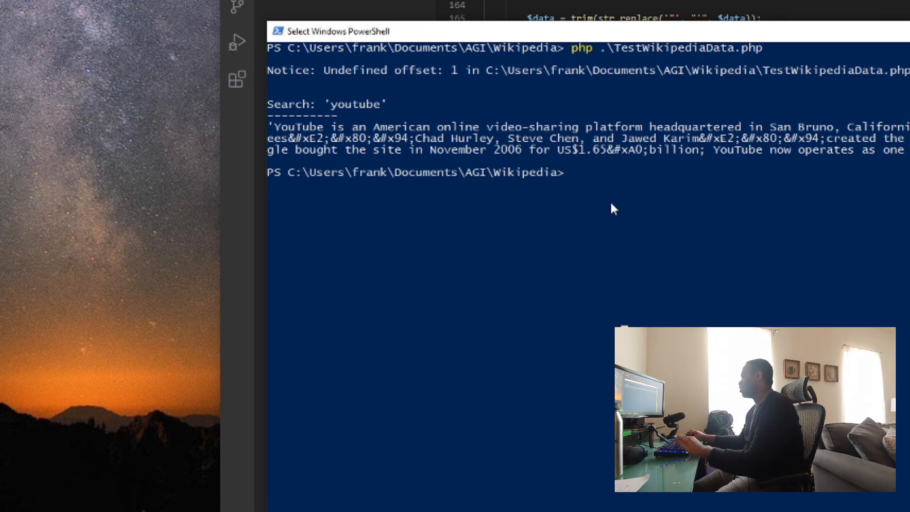
# - Change the test script's search value on line 9 from "youtube" to "joyner lucas"
pyautogui.moveTo(668, 36); pyautogui.dragTo(610, 67)
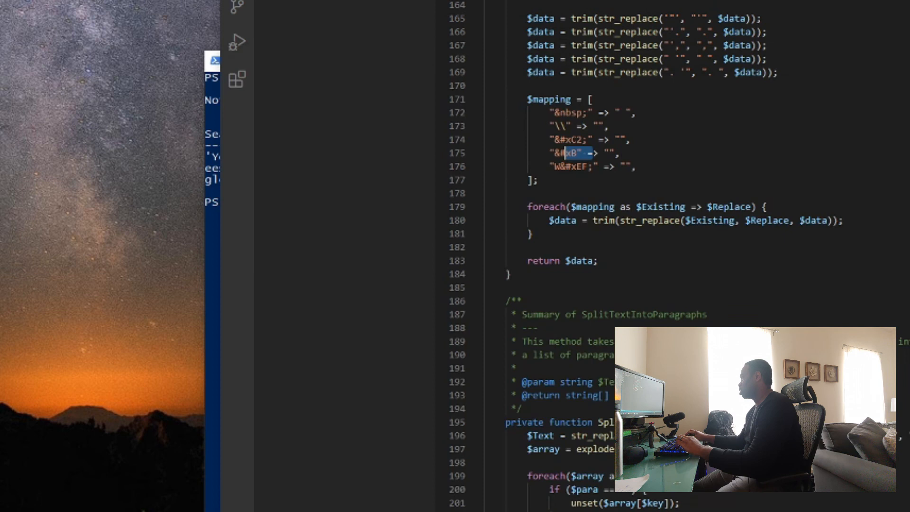
pyautogui.hotkey('ctrl', 'Tab')
pyautogui.doubleClick(549, 69)
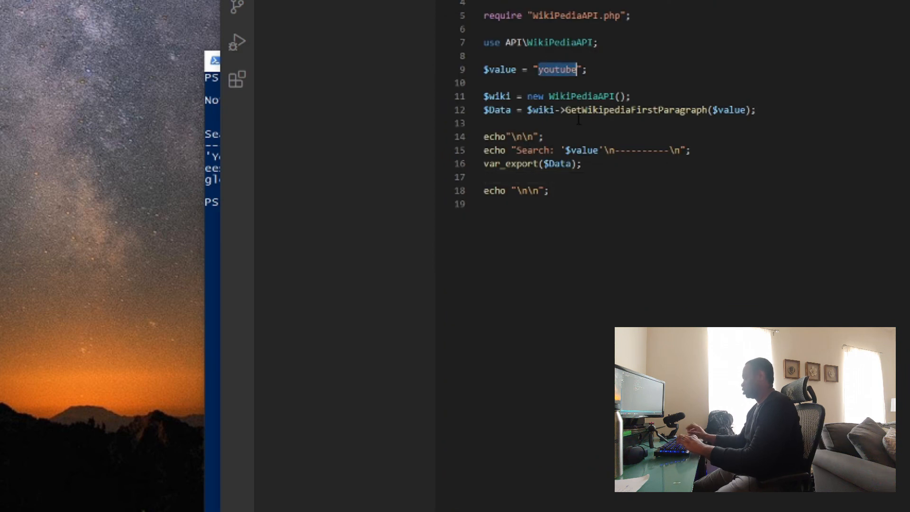
pyautogui.write('joyun')
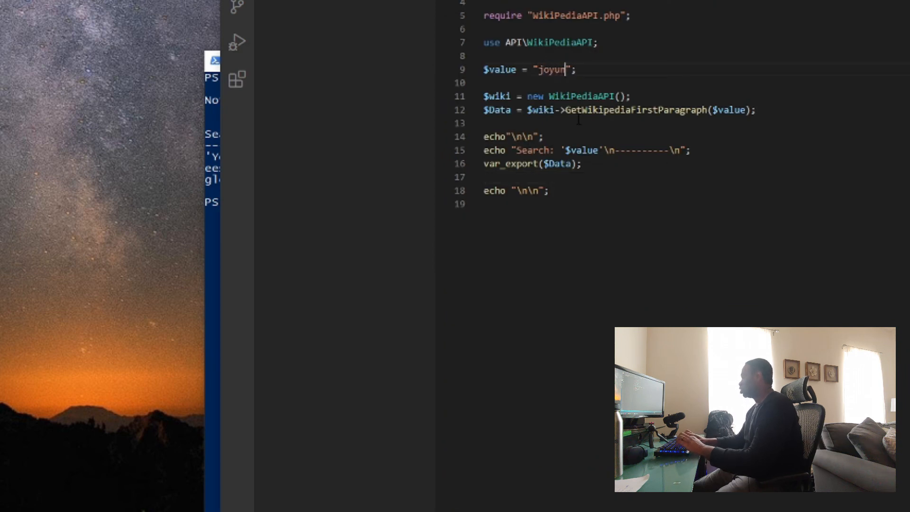
pyautogui.press('BackSpace')
pyautogui.write('ner l')
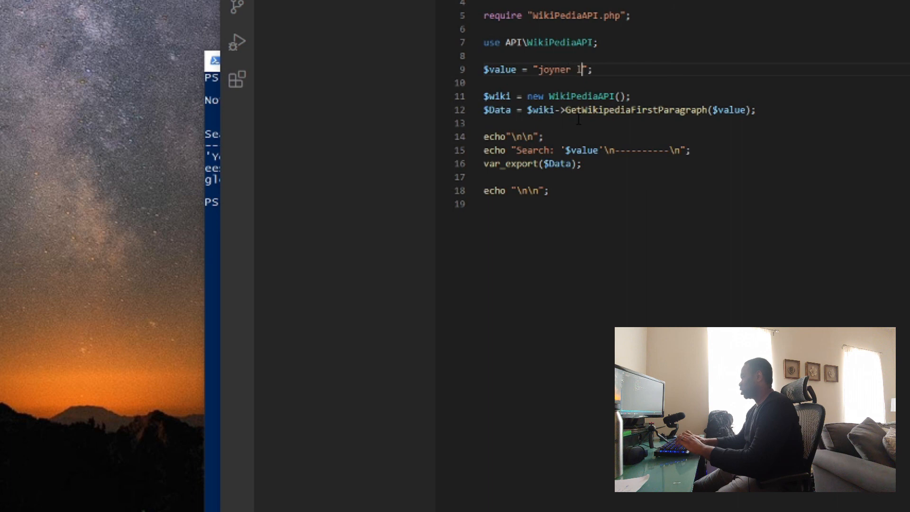
pyautogui.write('ucas')
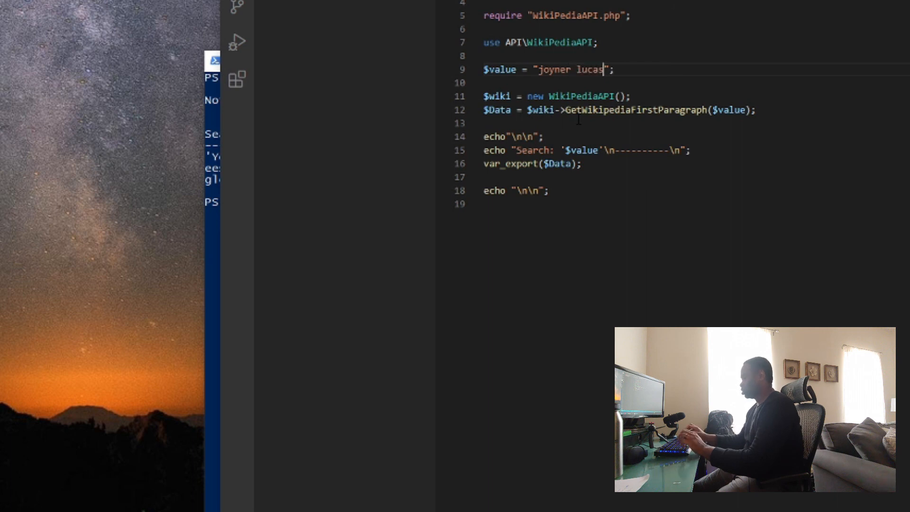
# - Rerun php .\TestWikipediaData.php and highlight the 404 warning for the lowercase joyner_lucas page
pyautogui.click(211, 232)
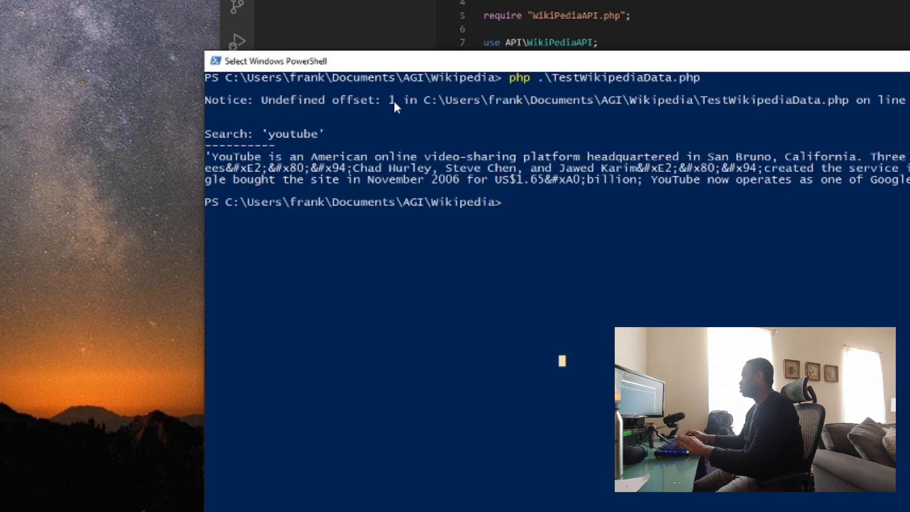
pyautogui.press('Up')
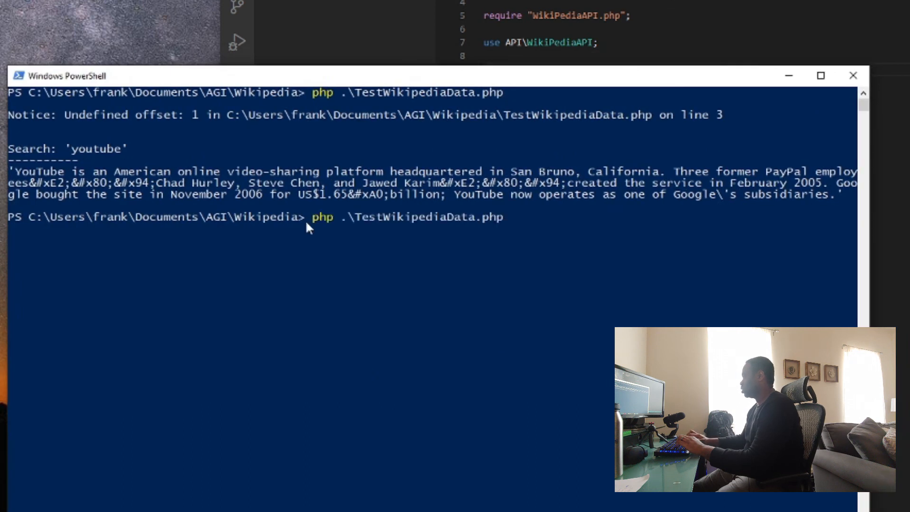
pyautogui.press('Return')
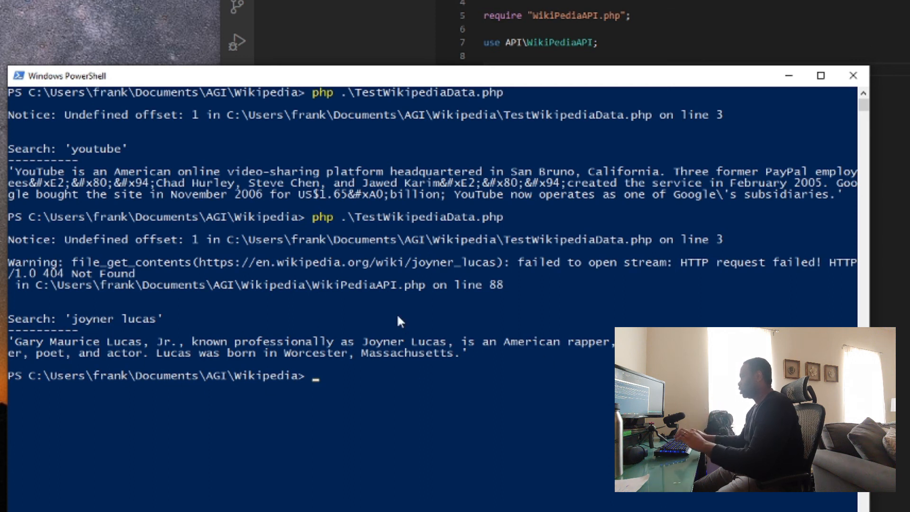
pyautogui.moveTo(517, 282)
pyautogui.mouseDown()
pyautogui.moveTo(48, 252)
pyautogui.moveTo(10, 284)
pyautogui.moveTo(8, 261)
pyautogui.mouseUp()
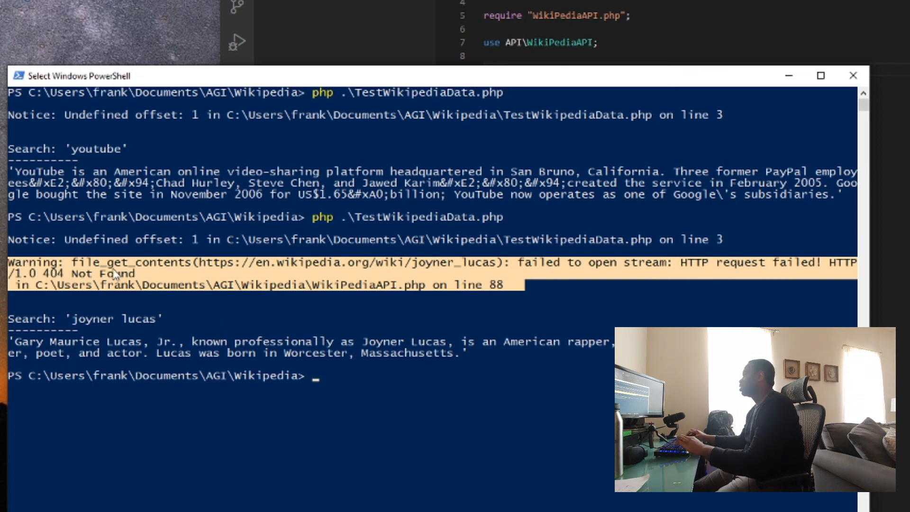
pyautogui.moveTo(392, 79); pyautogui.dragTo(409, 89)
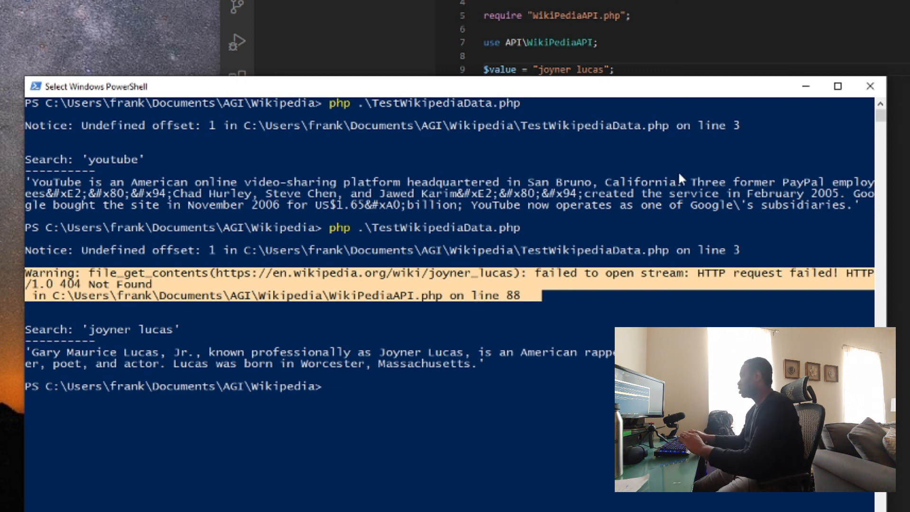
# - Capitalise the search value to "Joyner Lucas" and bring PowerShell back in front
pyautogui.hotkey('alt', 'Tab')
pyautogui.click(541, 69)
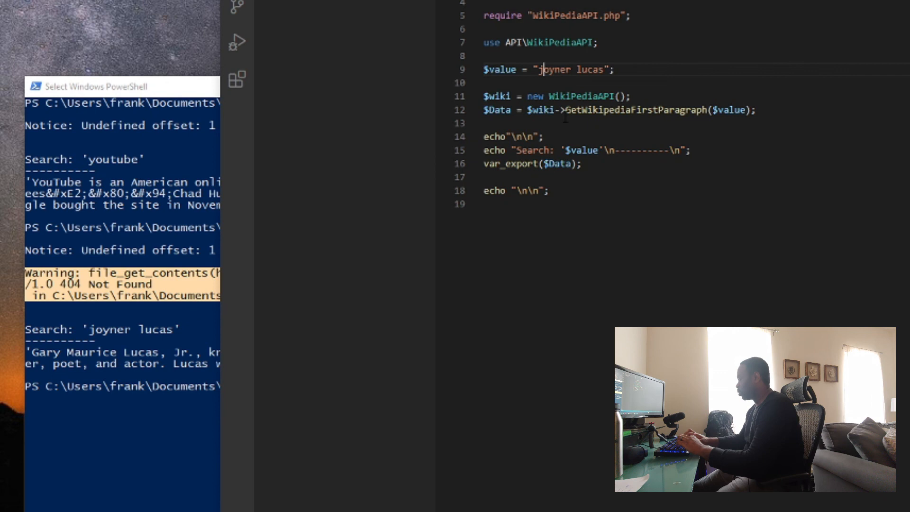
pyautogui.press('BackSpace')
pyautogui.write('J')
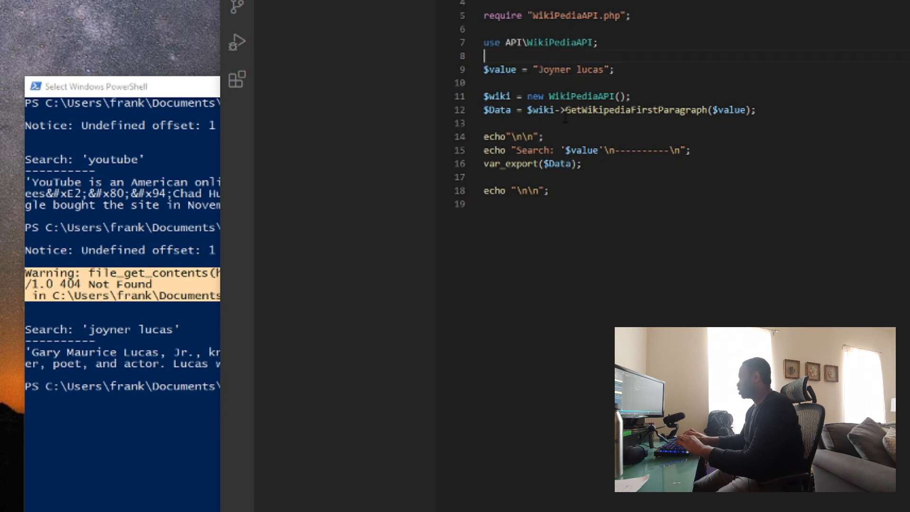
pyautogui.press('Home')
pyautogui.press('Right')
pyautogui.press('Right')
pyautogui.press('Right')
pyautogui.hotkey('ctrl', 'Right')
pyautogui.hotkey('ctrl', 'Right')
pyautogui.hotkey('ctrl', 'Right')
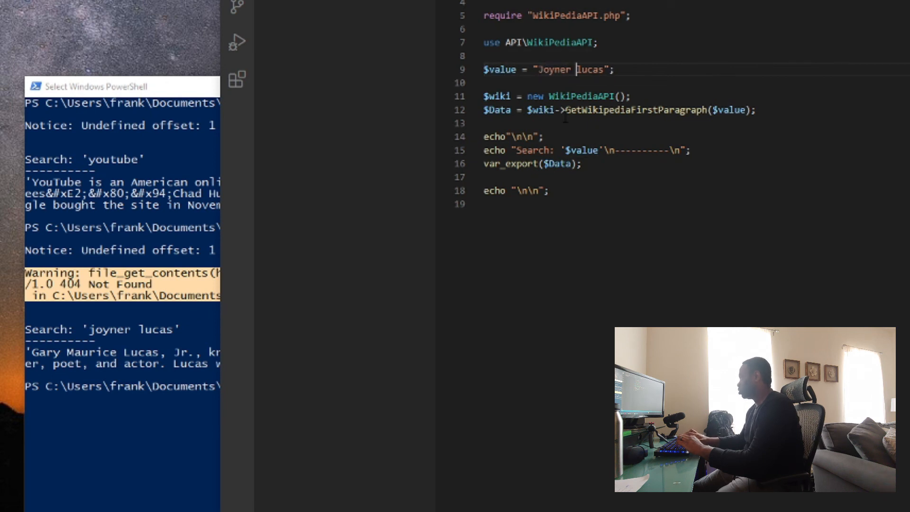
pyautogui.press('Right')
pyautogui.press('BackSpace')
pyautogui.write('L')
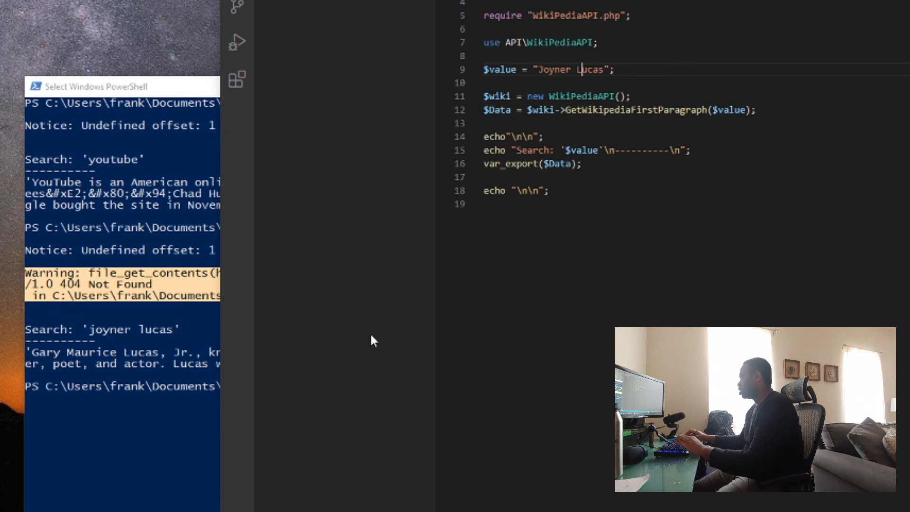
pyautogui.click(147, 320)
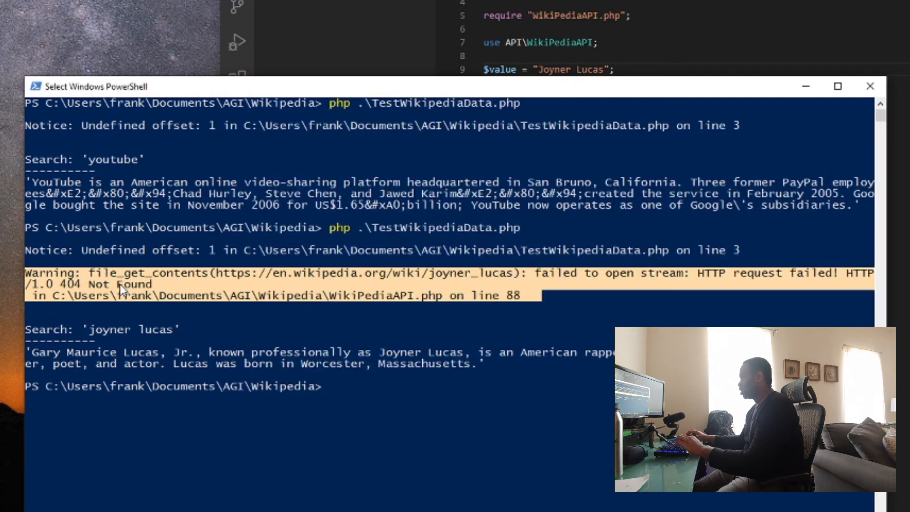
# - Rerun the test script for "Joyner Lucas" and return to the editor
pyautogui.press('Up')
pyautogui.press('Return')
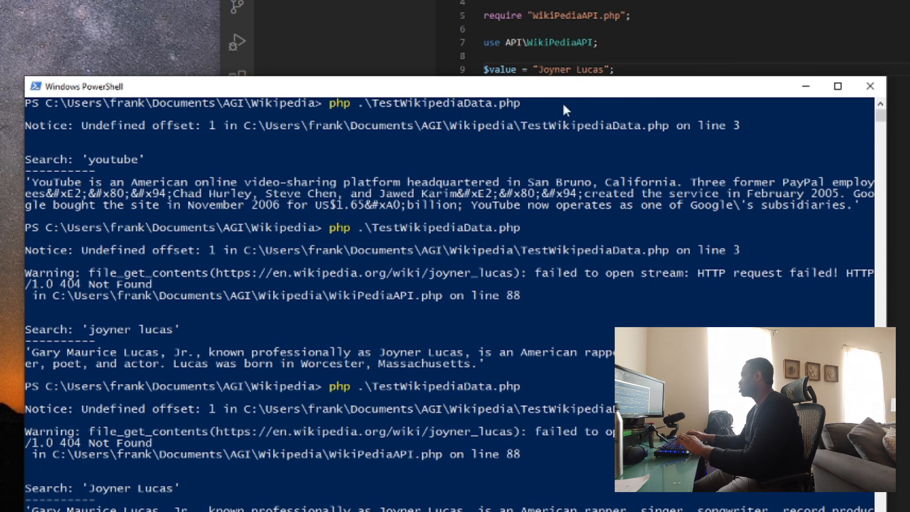
pyautogui.hotkey('alt', 'Tab')
# - Review AttemptWikiExtraction's strtolower conversion of $text in WikiPediaAPI.php, leaving the code unchanged
pyautogui.hotkey('ctrl', 'Tab')
pyautogui.scroll(5, 661, 220)
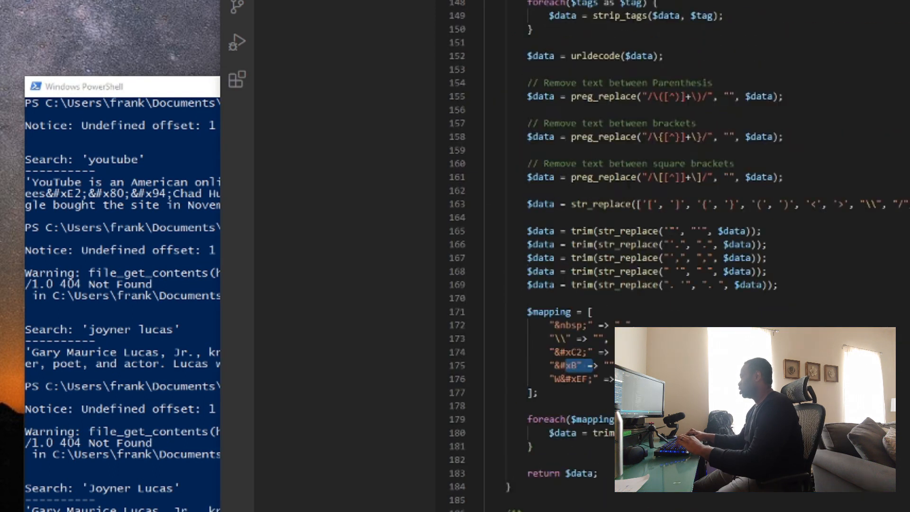
pyautogui.scroll(5, 661, 220)
pyautogui.scroll(5, 662, 220)
pyautogui.scroll(-5, 662, 221)
pyautogui.scroll(8, 662, 221)
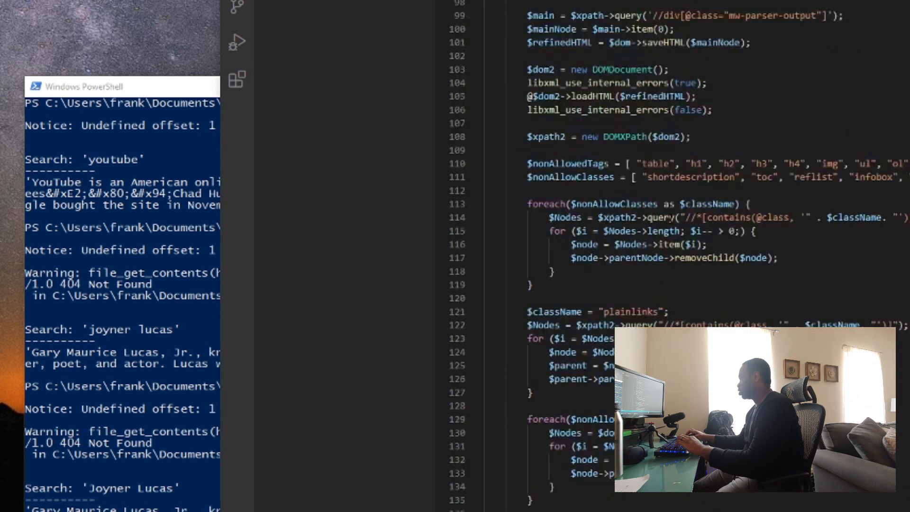
pyautogui.scroll(5, 661, 220)
pyautogui.scroll(4, 661, 220)
pyautogui.scroll(4, 661, 220)
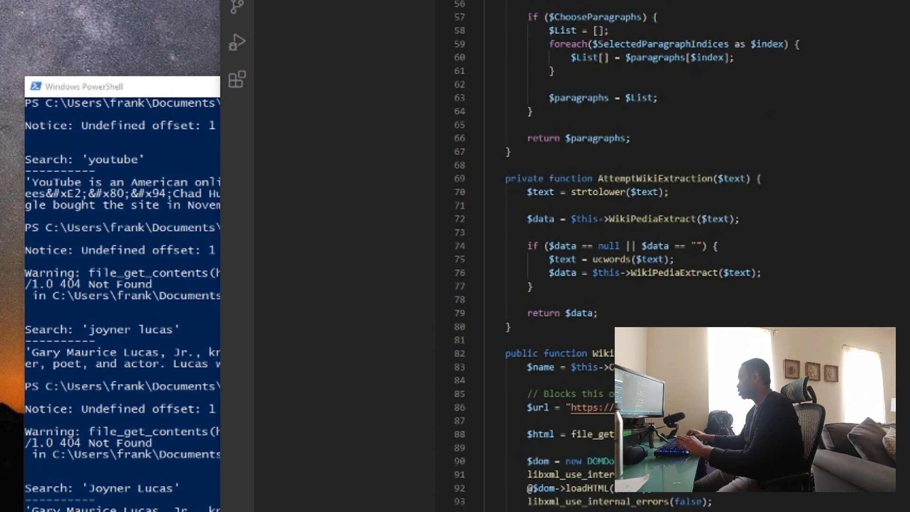
pyautogui.scroll(4, 661, 220)
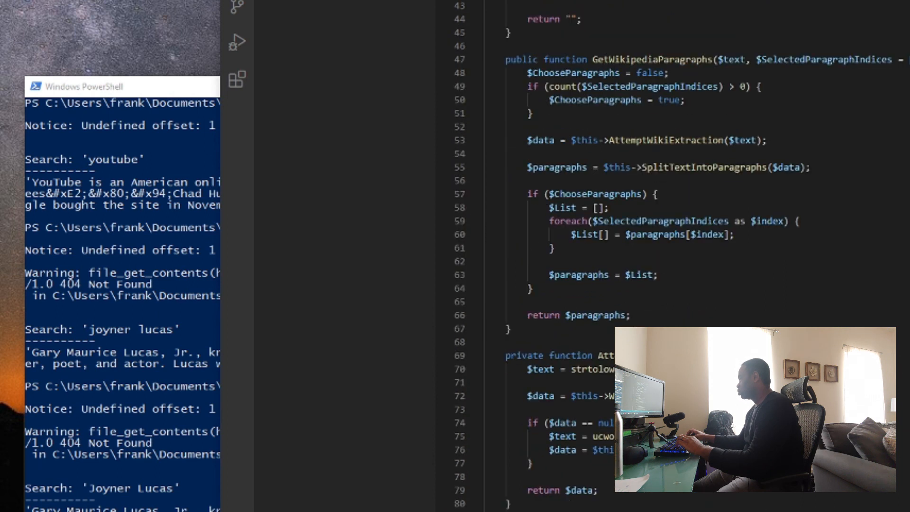
pyautogui.scroll(-2, 662, 220)
pyautogui.doubleClick(599, 228)
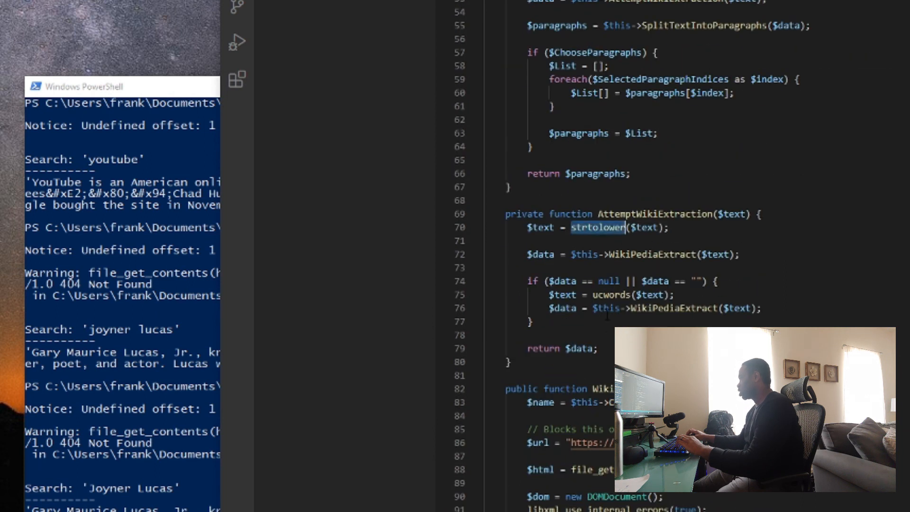
pyautogui.click(535, 227)
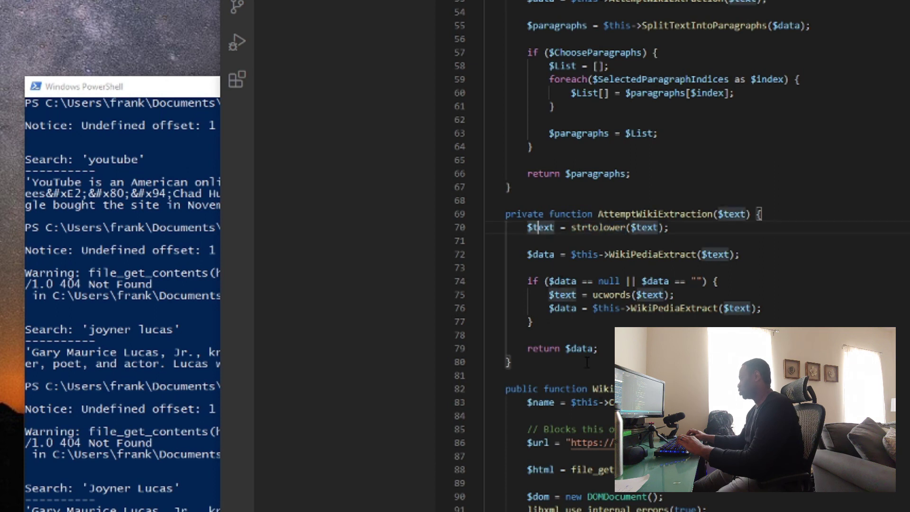
pyautogui.click(151, 506)
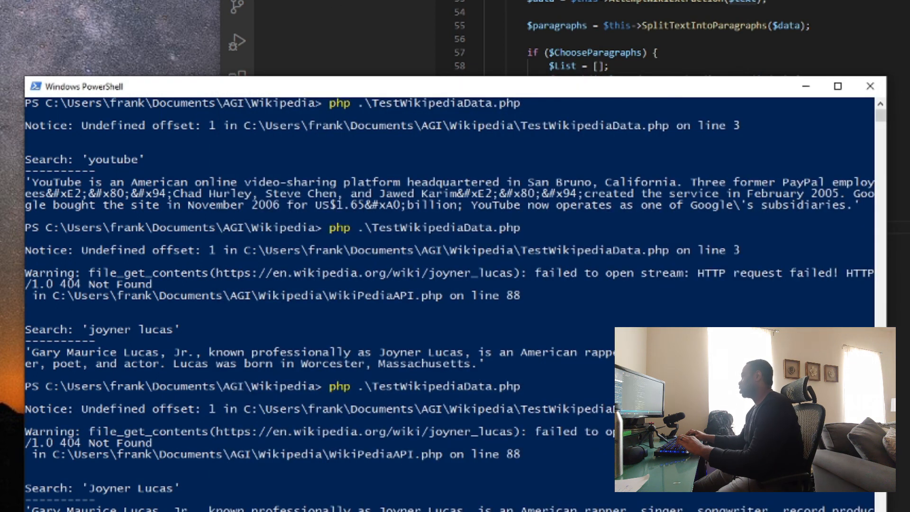
# - Replace the test script's search value with "michael jackson" and save the file
pyautogui.hotkey('alt', 'Tab')
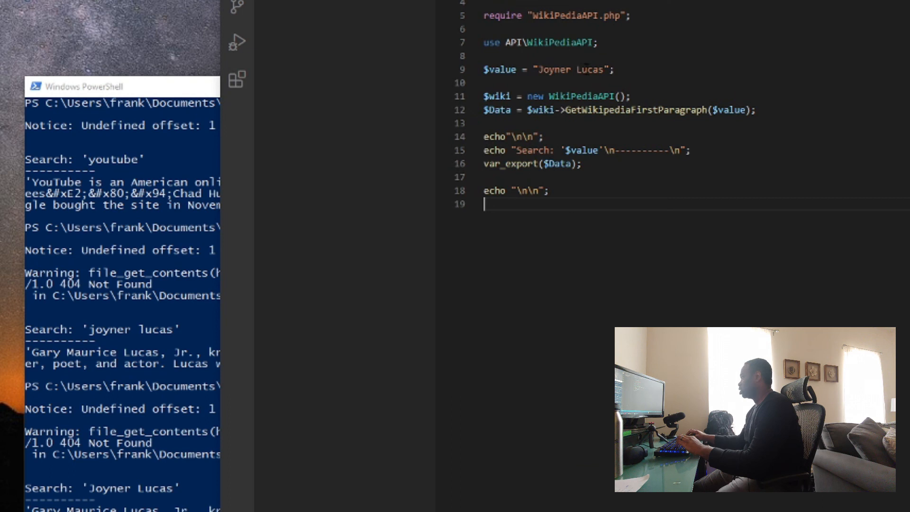
pyautogui.doubleClick(584, 69)
pyautogui.press('BackSpace')
pyautogui.press('BackSpace')
pyautogui.press('BackSpace')
pyautogui.press('BackSpace')
pyautogui.press('BackSpace')
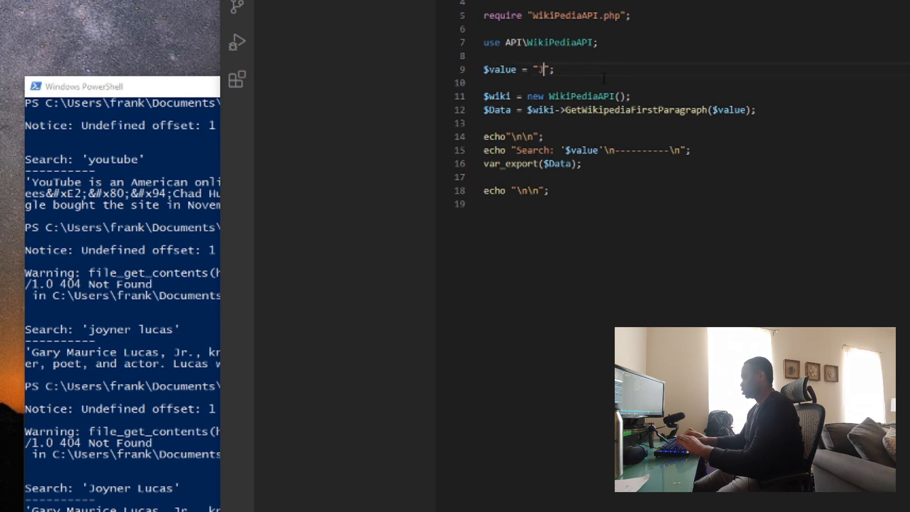
pyautogui.press('BackSpace')
pyautogui.write('michhae')
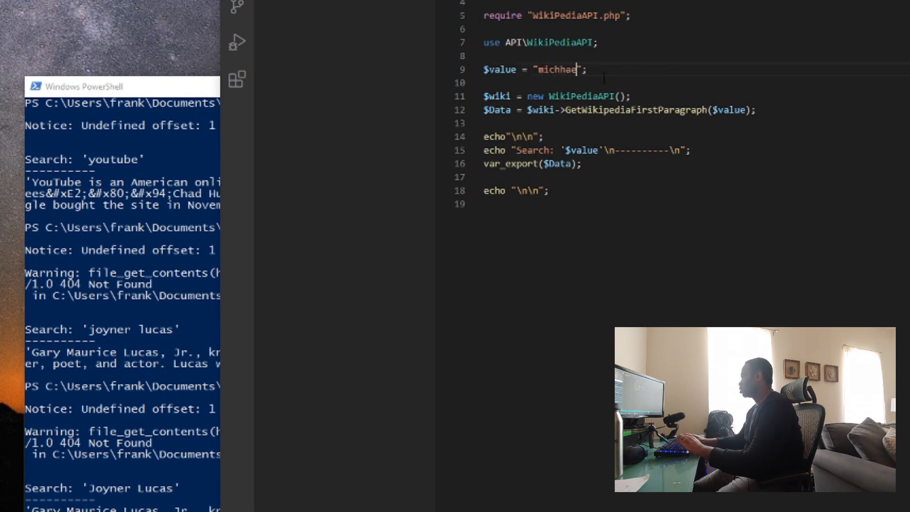
pyautogui.press('BackSpace')
pyautogui.write('ael jack')
pyautogui.write('son')
pyautogui.hotkey('ctrl', 's')
# - Rerun the test script to print the Michael Jackson first paragraph, then return to the editor
pyautogui.hotkey('alt', 'Tab')
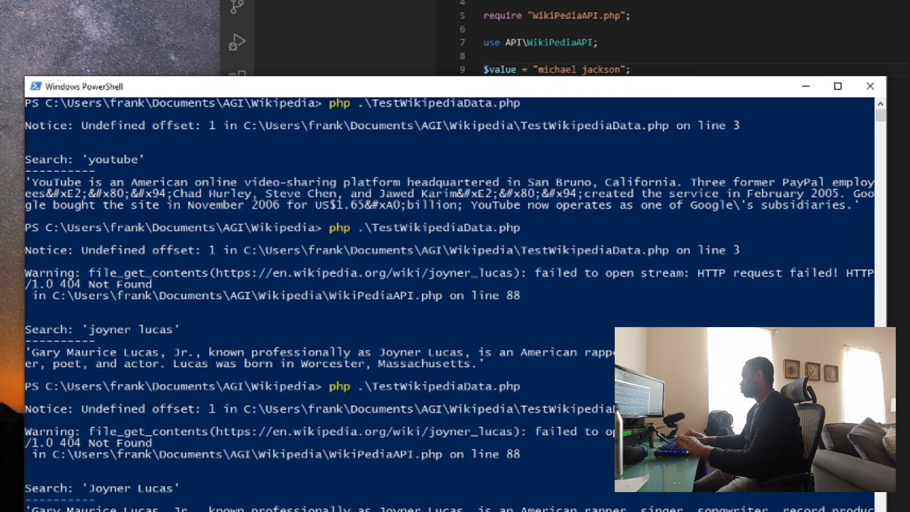
pyautogui.press('Up')
pyautogui.press('Return')
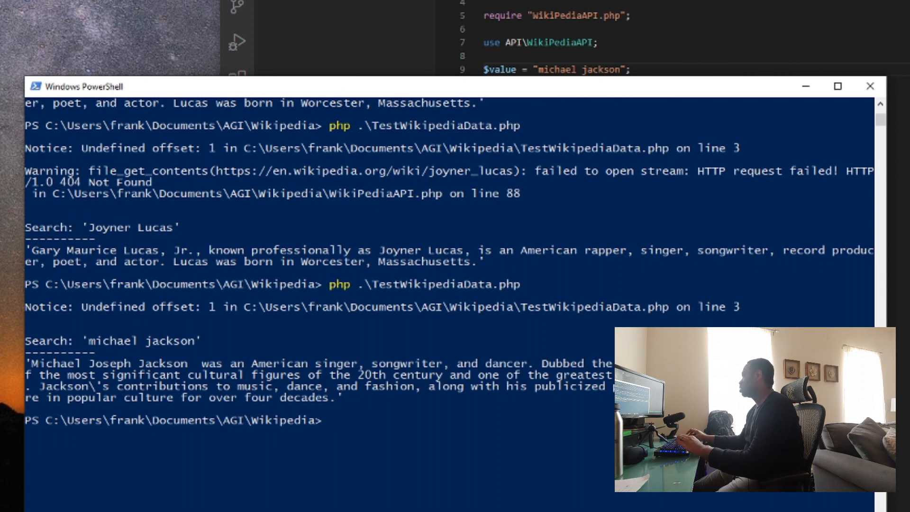
pyautogui.hotkey('alt', 'Tab')
# - Clear the old search value michael jackson so coronavirus can be typed in its place
pyautogui.doubleClick(601, 69)
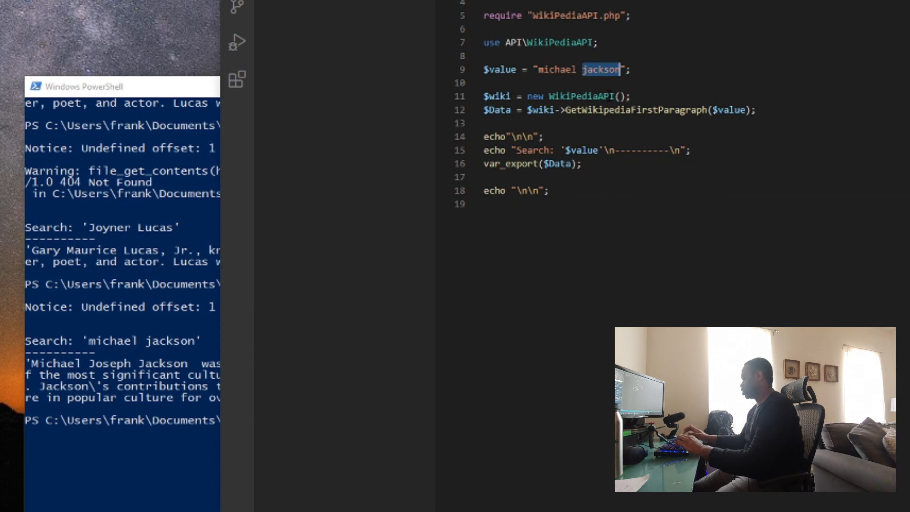
pyautogui.press('BackSpace')
pyautogui.press('BackSpace')
pyautogui.press('BackSpace')
pyautogui.press('BackSpace')
pyautogui.press('BackSpace')
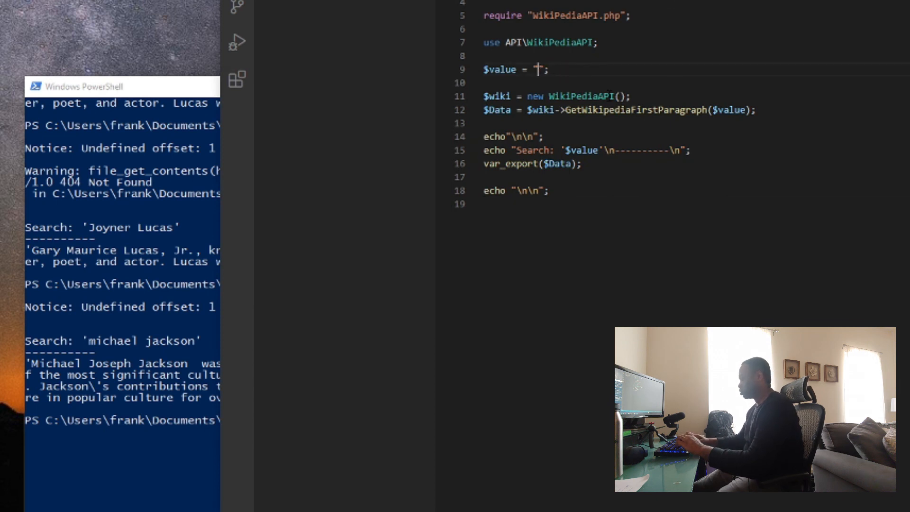
pyautogui.write('corin')
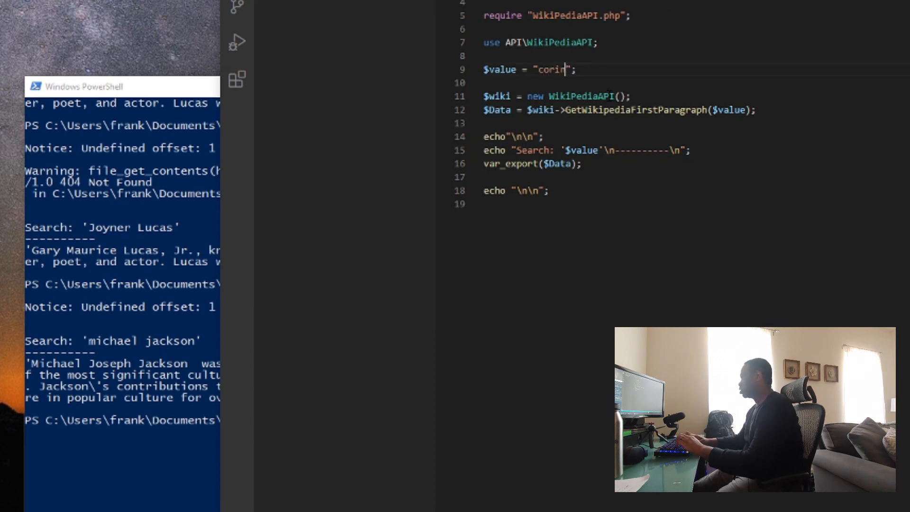
pyautogui.write('av')
pyautogui.write('irisu')
# - Fix the coronavirus spelling and rerun the test script in PowerShell
pyautogui.press('BackSpace')
pyautogui.press('BackSpace')
pyautogui.press('BackSpace')
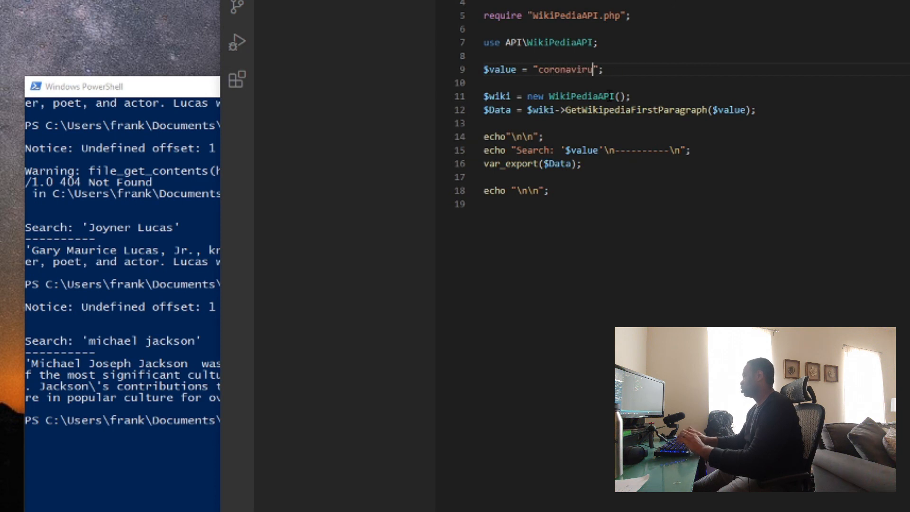
pyautogui.write('us')
pyautogui.click(215, 418)
pyautogui.press('Up')
pyautogui.press('Return')
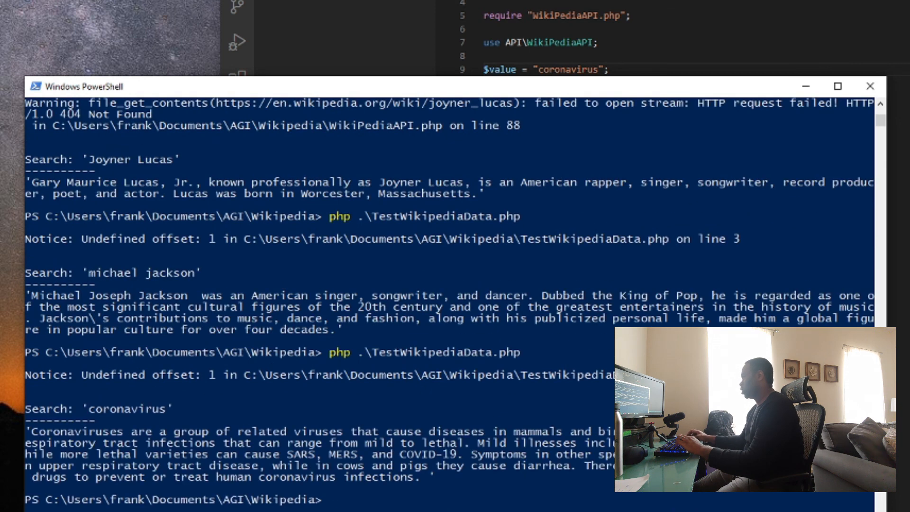
# - Highlight the coronavirus search label in the output, then return to the editor
pyautogui.moveTo(58, 408); pyautogui.dragTo(160, 413)
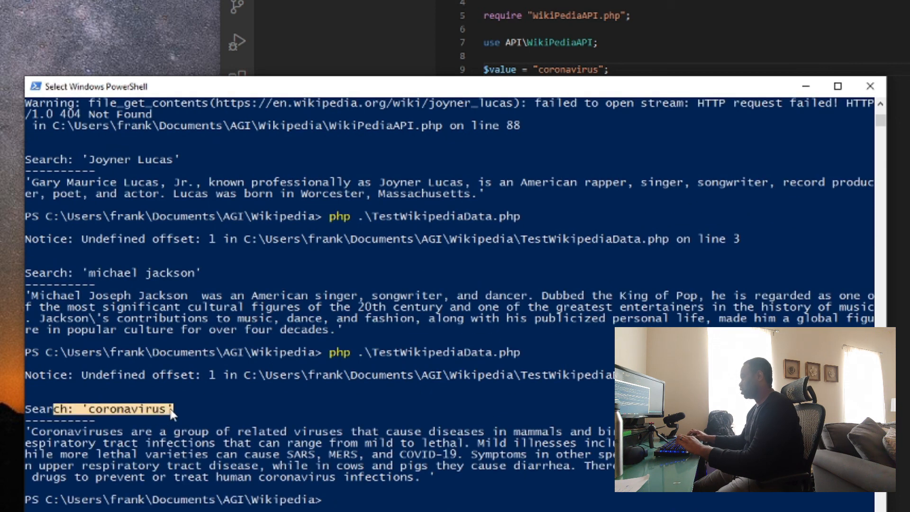
pyautogui.click(169, 466)
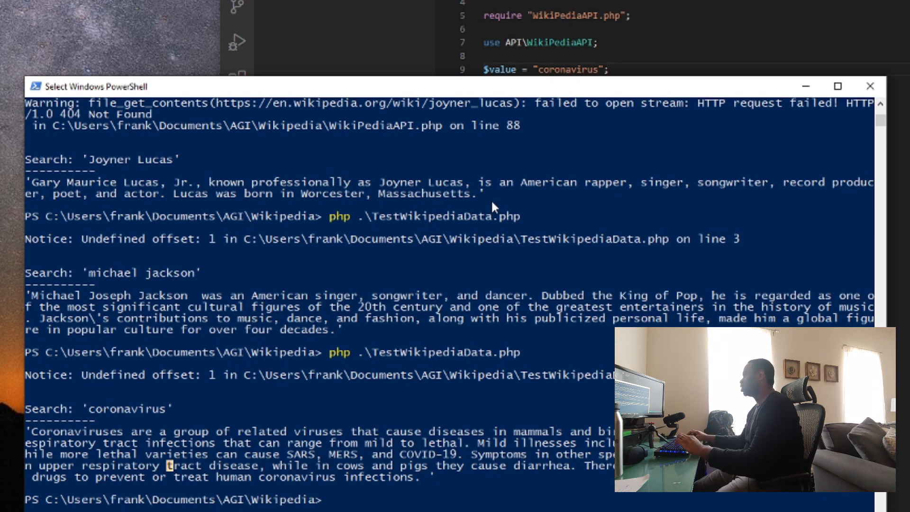
pyautogui.click(594, 41)
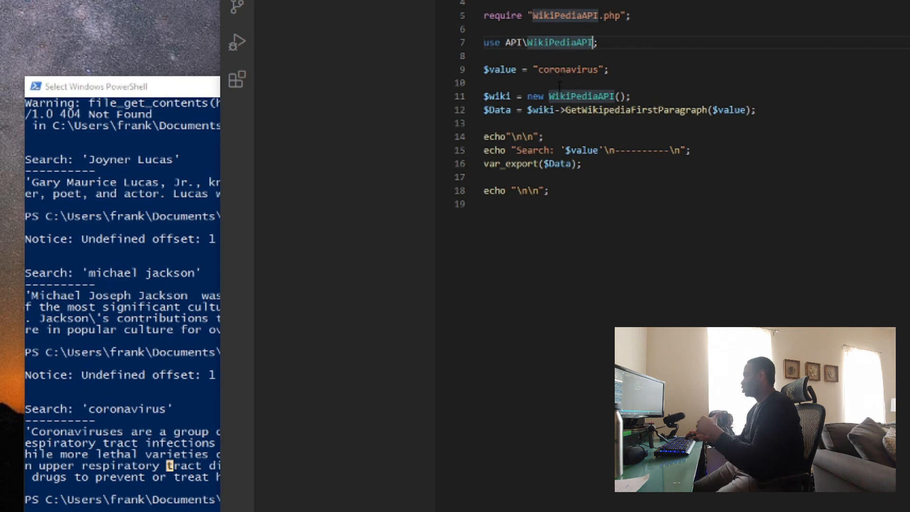
# - Copy the GetWikipediaParagraphs function name from the WikiPediaAPI.php class file
pyautogui.doubleClick(568, 69)
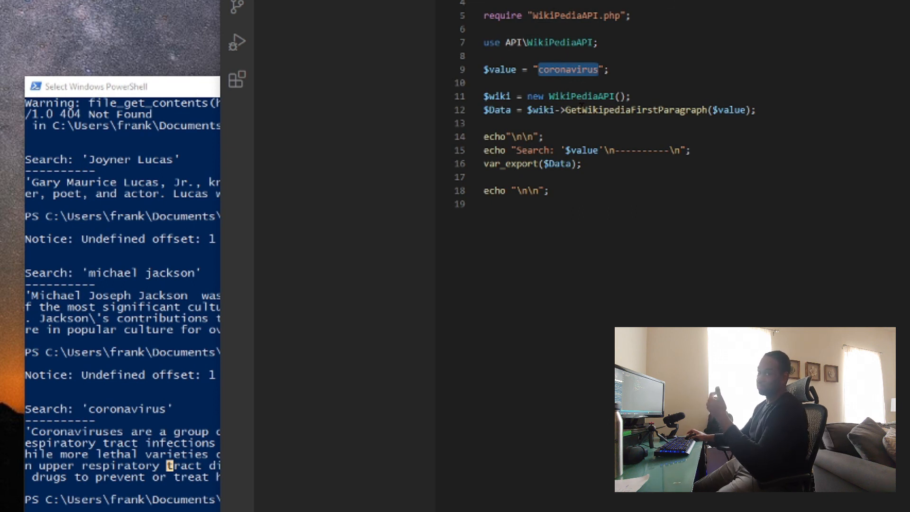
pyautogui.hotkey('ctrl', 'End')
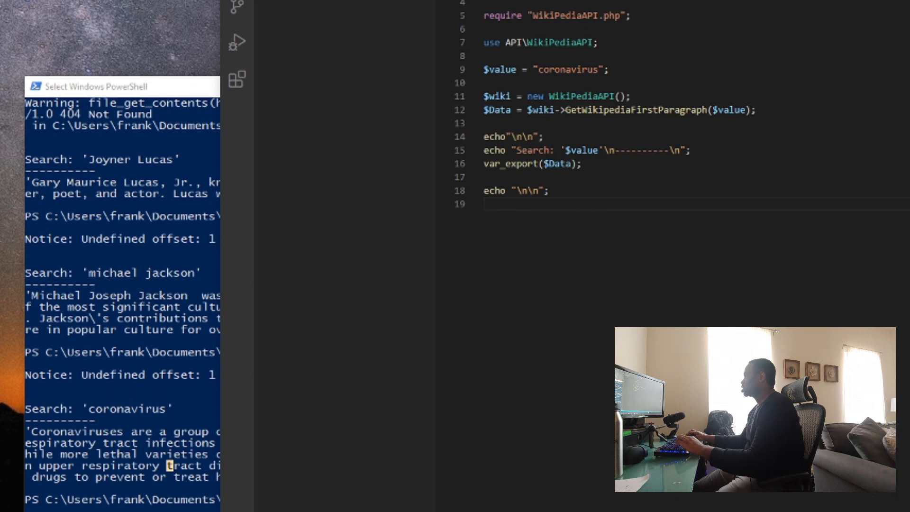
pyautogui.hotkey('ctrl', 'Tab')
pyautogui.scroll(10, 640, 213)
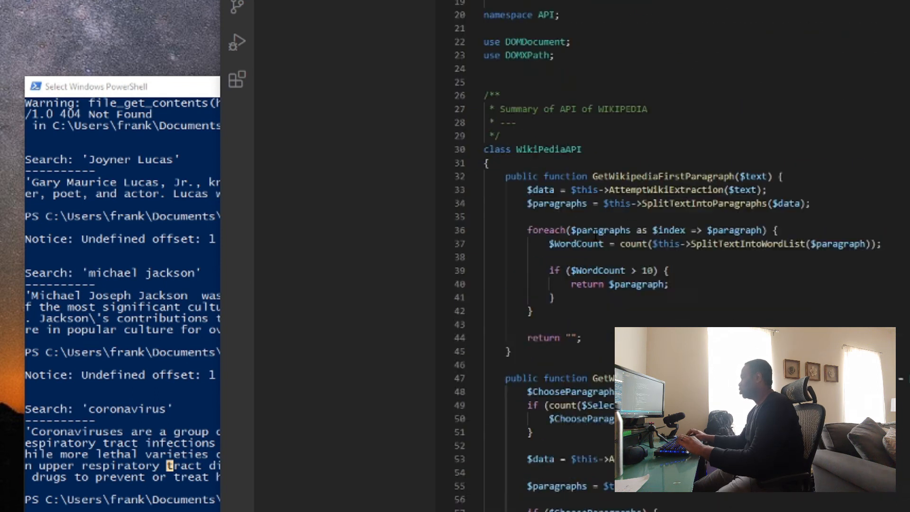
pyautogui.scroll(-4, 640, 213)
pyautogui.doubleClick(651, 237)
pyautogui.hotkey('ctrl', 'c')
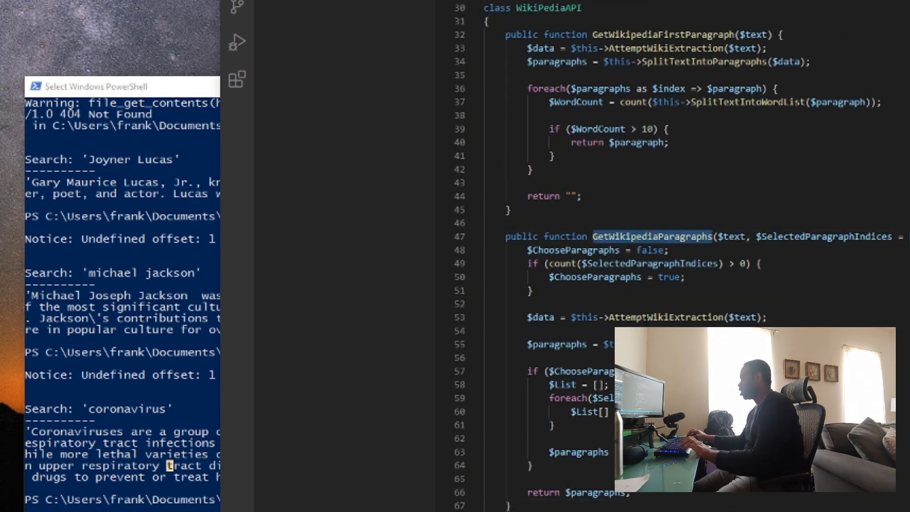
# - Replace GetWikipediaFirstParagraph on line 12 of the test script with GetWikipediaParagraphs
pyautogui.hotkey('ctrl', 'Tab')
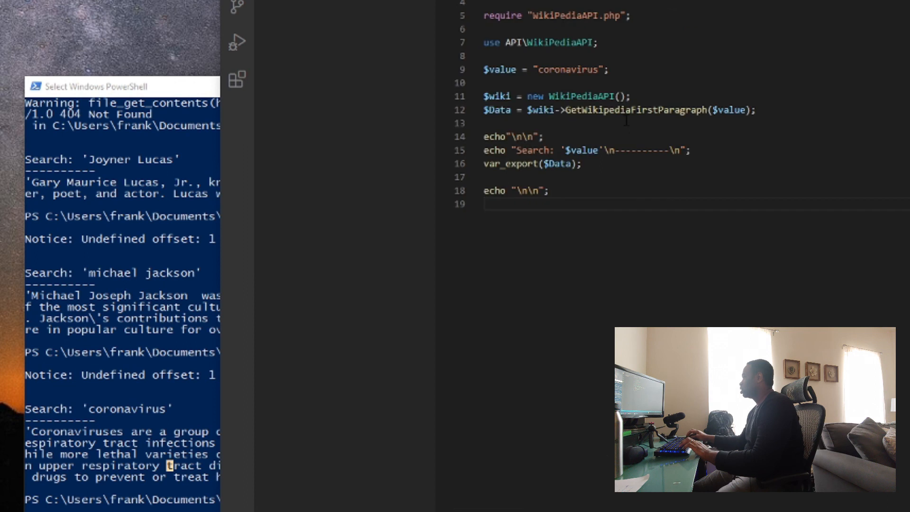
pyautogui.doubleClick(631, 110)
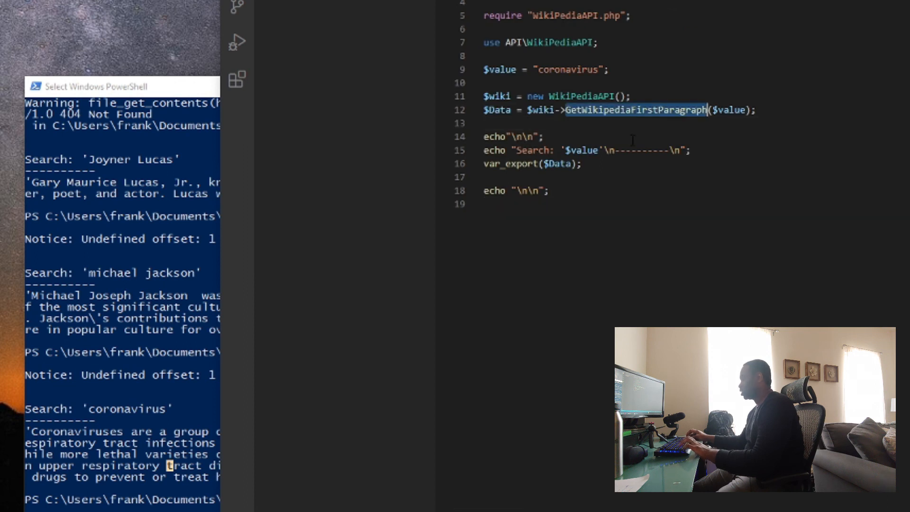
pyautogui.hotkey('ctrl', 'v')
# - Rerun php .\TestWikipediaData.php so it prints the array of all coronavirus paragraphs
pyautogui.click(640, 204)
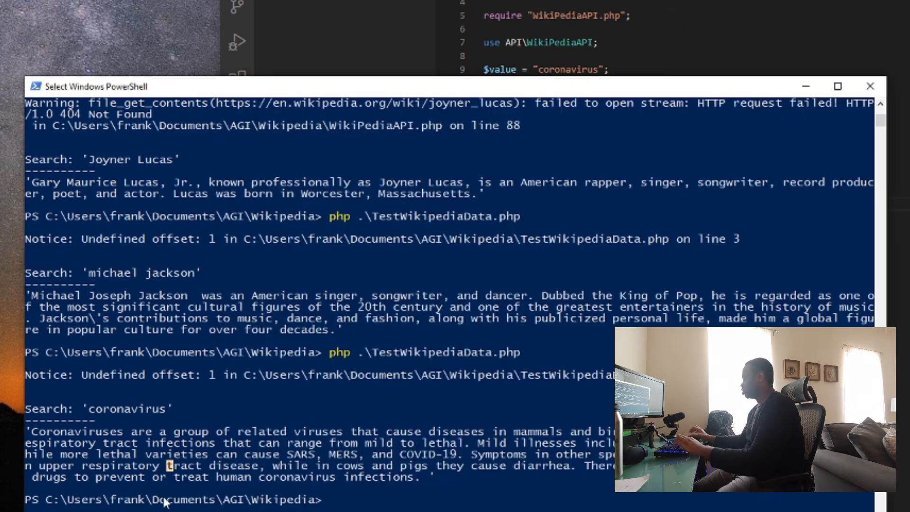
pyautogui.click(175, 490)
pyautogui.press('Up')
pyautogui.press('Return')
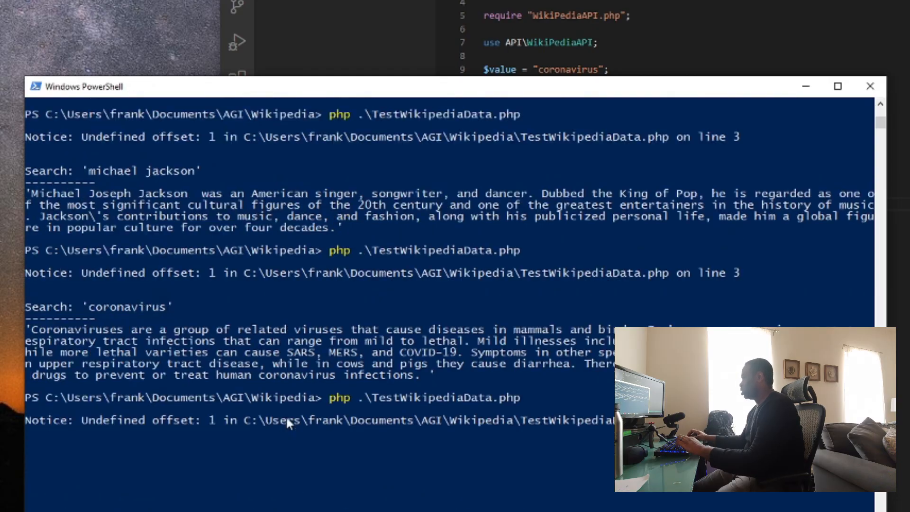
pyautogui.scroll(5, 328, 472)
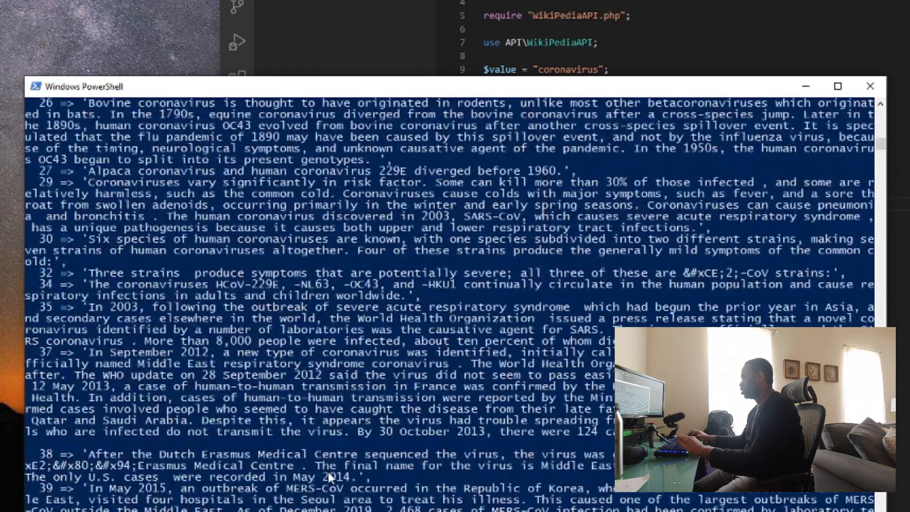
pyautogui.scroll(5, 327, 471)
pyautogui.scroll(5, 312, 453)
pyautogui.scroll(5, 312, 448)
pyautogui.scroll(3, 312, 447)
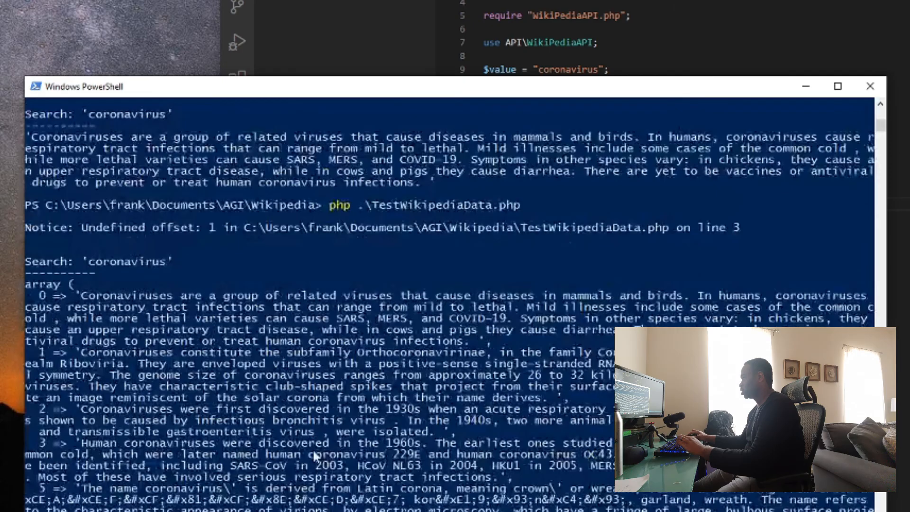
pyautogui.scroll(-5, 312, 447)
pyautogui.scroll(-5, 312, 445)
pyautogui.scroll(-5, 314, 443)
pyautogui.scroll(-5, 314, 443)
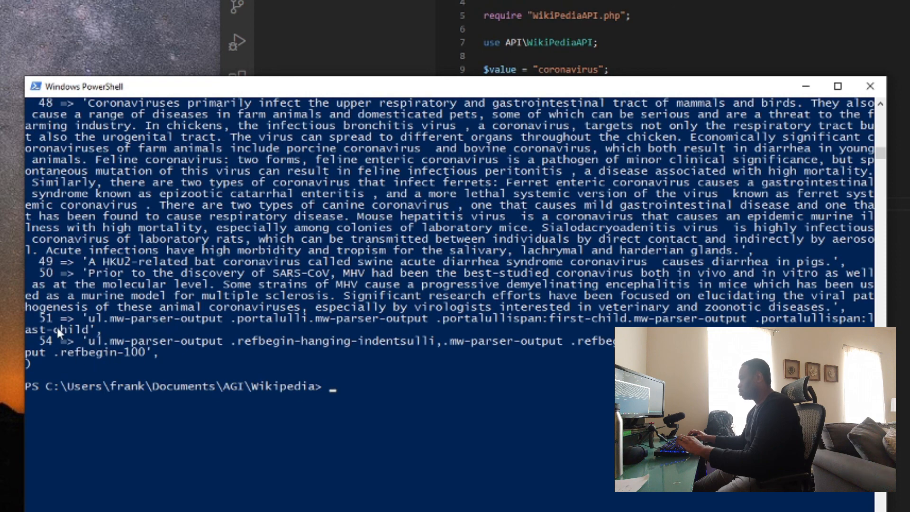
pyautogui.scroll(5, 75, 301)
pyautogui.scroll(5, 73, 307)
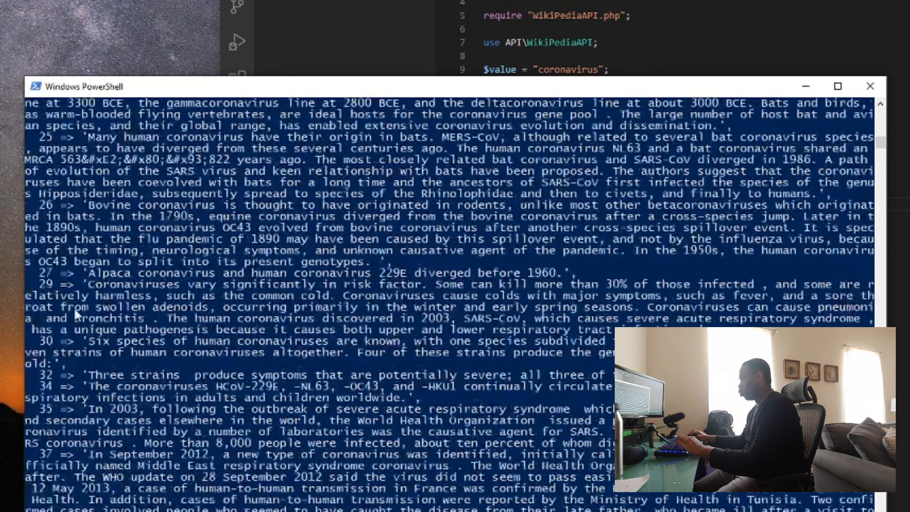
pyautogui.scroll(5, 73, 306)
pyautogui.scroll(3, 73, 307)
pyautogui.scroll(5, 73, 307)
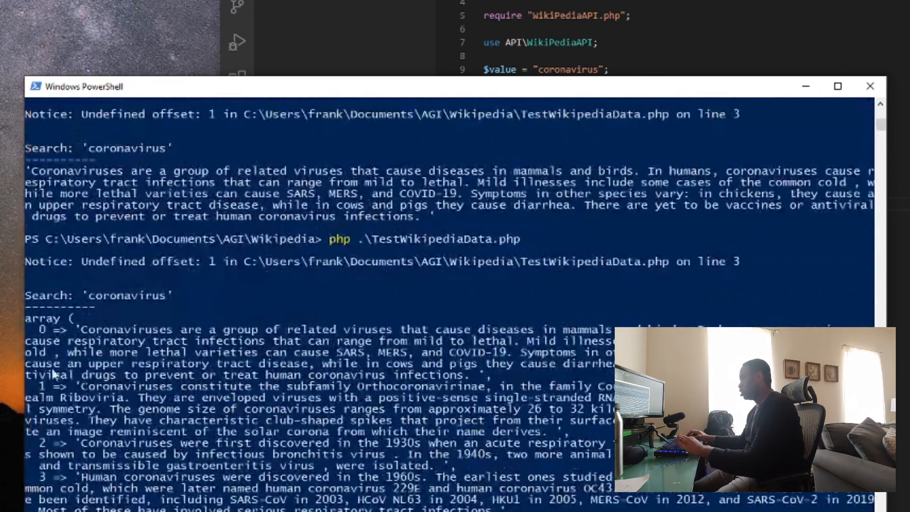
pyautogui.scroll(-5, 322, 391)
pyautogui.scroll(-5, 321, 391)
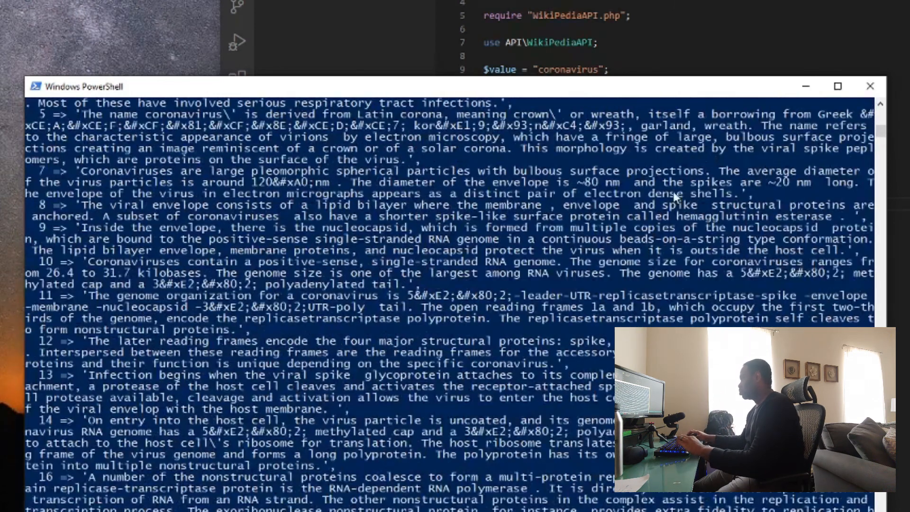
# - Return to the test script and select the coronavirus search term
pyautogui.hotkey('alt', 'Tab')
pyautogui.hotkey('ctrl', 'd')
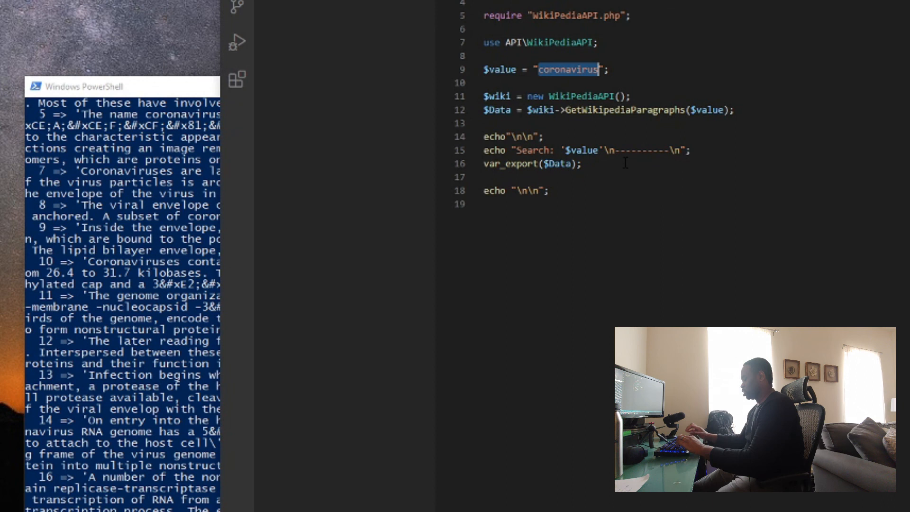
# - Add the second argument [0, 1, 2, 3] after $value in the GetWikipediaParagraphs call and save
pyautogui.click(724, 110)
pyautogui.write('[')
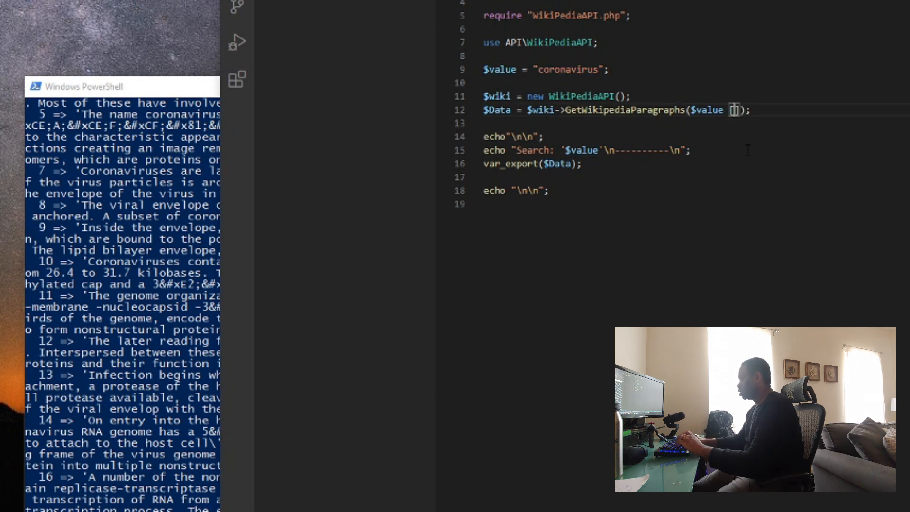
pyautogui.write('0, 1, 2')
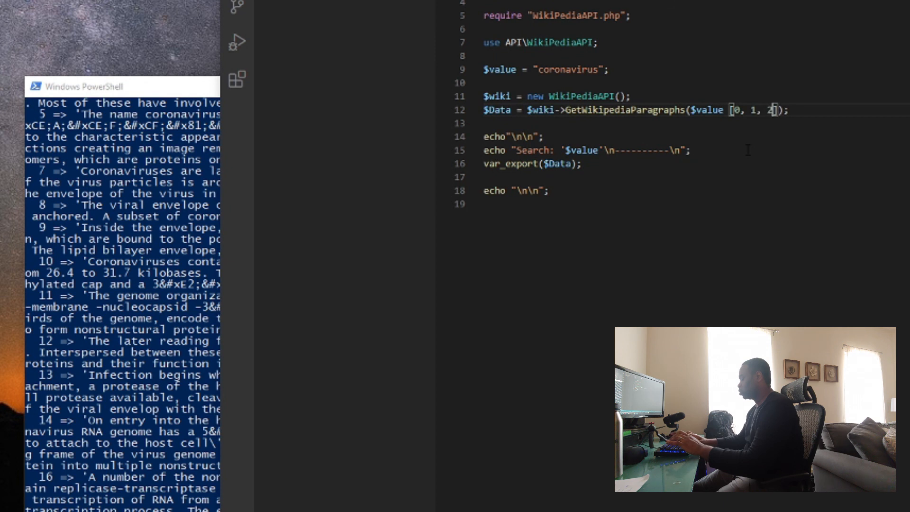
pyautogui.write(', 3')
pyautogui.hotkey('ctrl', 's')
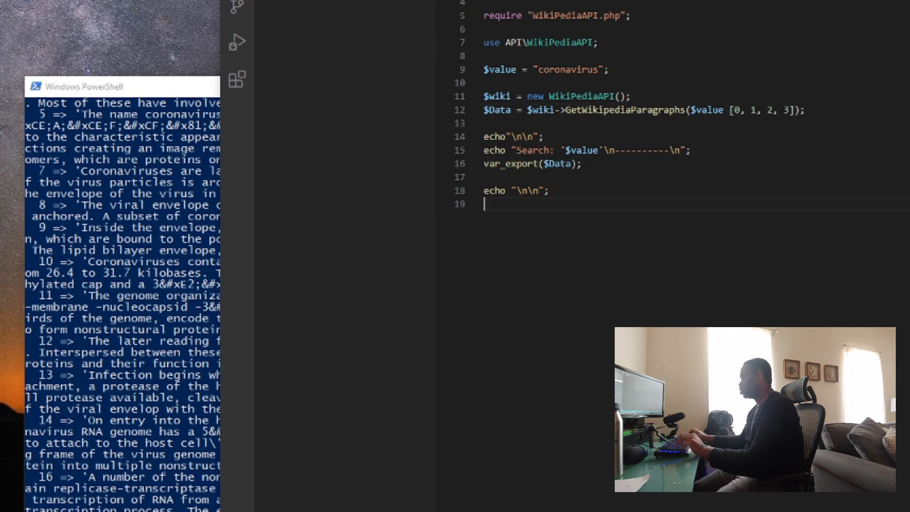
pyautogui.click(156, 334)
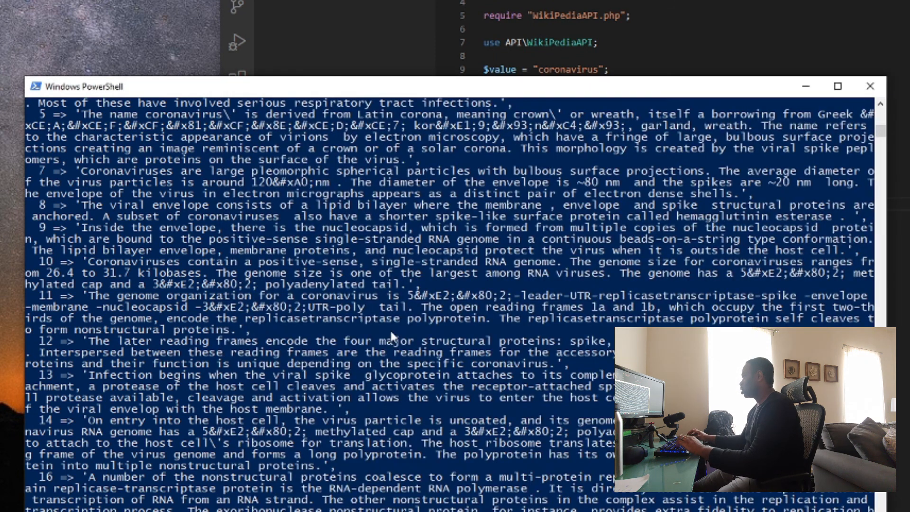
pyautogui.hotkey('alt', 'Tab')
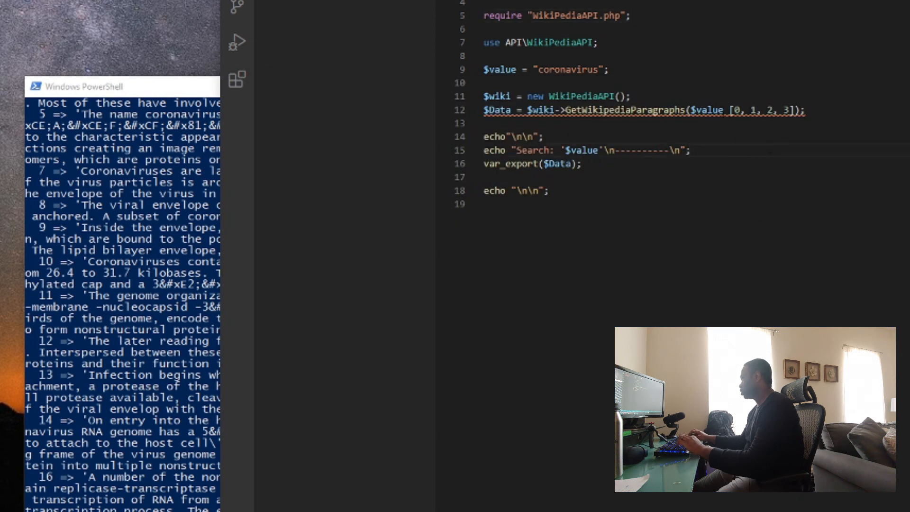
pyautogui.click(725, 109)
pyautogui.write(',')
pyautogui.click(735, 285)
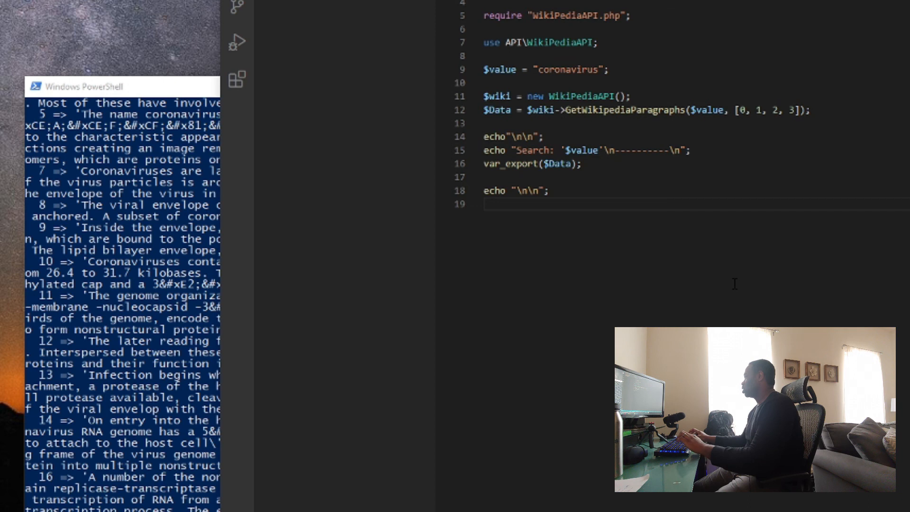
# - Rerun the test script in PowerShell with the new paragraph indices
pyautogui.click(164, 329)
pyautogui.press('Up')
pyautogui.press('Return')
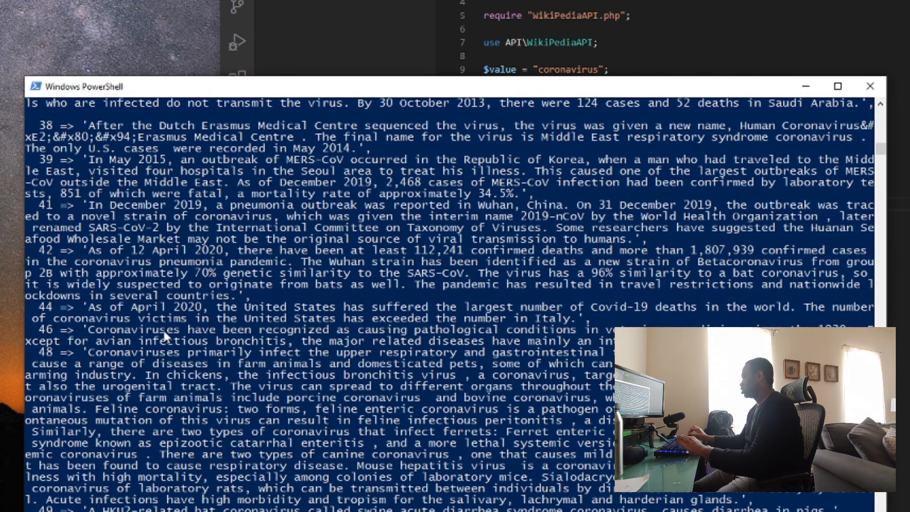
pyautogui.scroll(5, 303, 290)
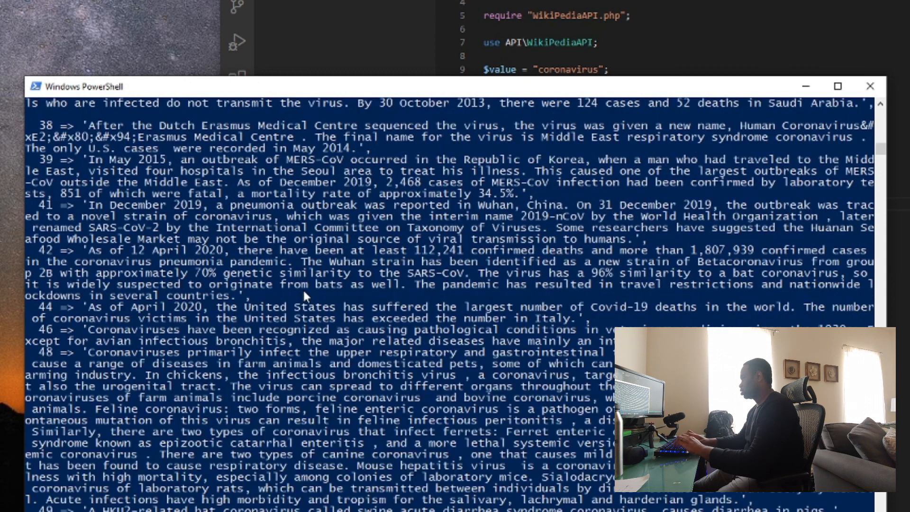
pyautogui.write('cls')
# - Clear the console with cls and run a recalled command that fails with a stray 'clear'
pyautogui.press('Return')
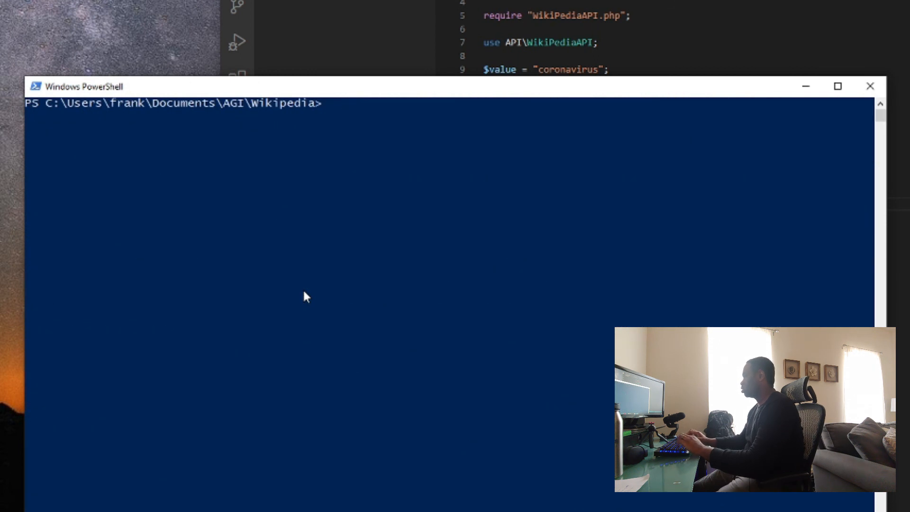
pyautogui.press('Up')
pyautogui.press('Down')
pyautogui.press('Up')
pyautogui.press('Up')
pyautogui.press('Return')
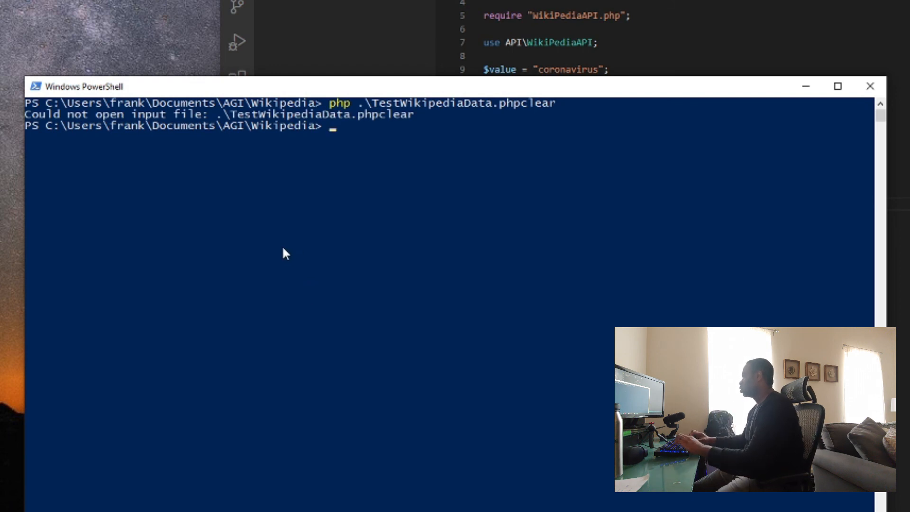
# - Remove the stray 'clear', rerun to list only coronavirus paragraphs 0 to 3, and move the console aside
pyautogui.press('Up')
pyautogui.press('BackSpace')
pyautogui.press('BackSpace')
pyautogui.press('BackSpace')
pyautogui.press('BackSpace')
pyautogui.press('BackSpace')
pyautogui.press('Return')
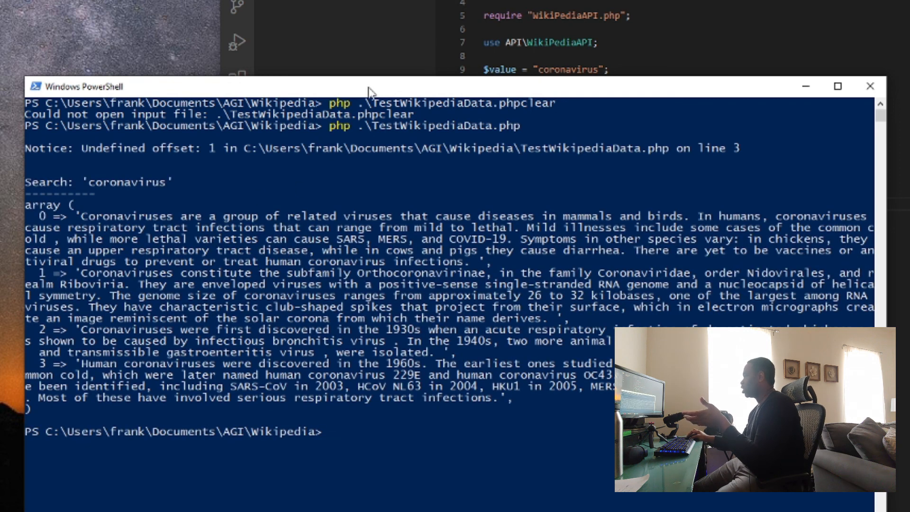
pyautogui.moveTo(359, 87)
pyautogui.mouseDown()
pyautogui.moveTo(382, 137)
pyautogui.moveTo(383, 129)
pyautogui.mouseUp()
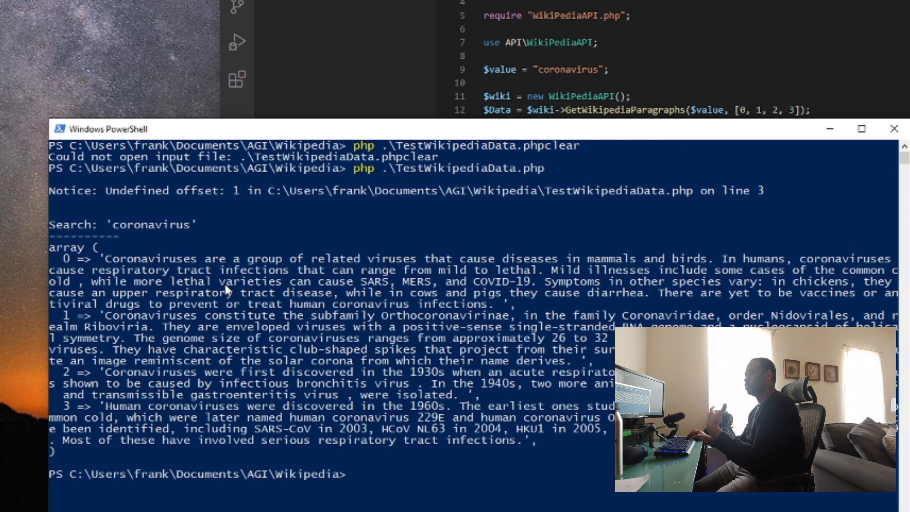
# - Bring VS Code forward on the WikiPediaAPI.php class file showing GetWikipediaFirstParagraph
pyautogui.hotkey('alt', 'Tab')
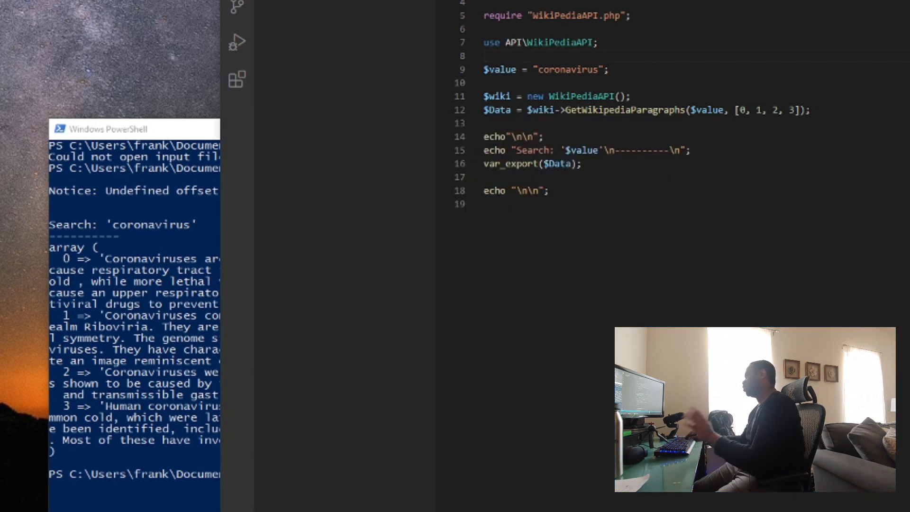
pyautogui.hotkey('ctrl', 'Tab')
pyautogui.scroll(5, 639, 213)
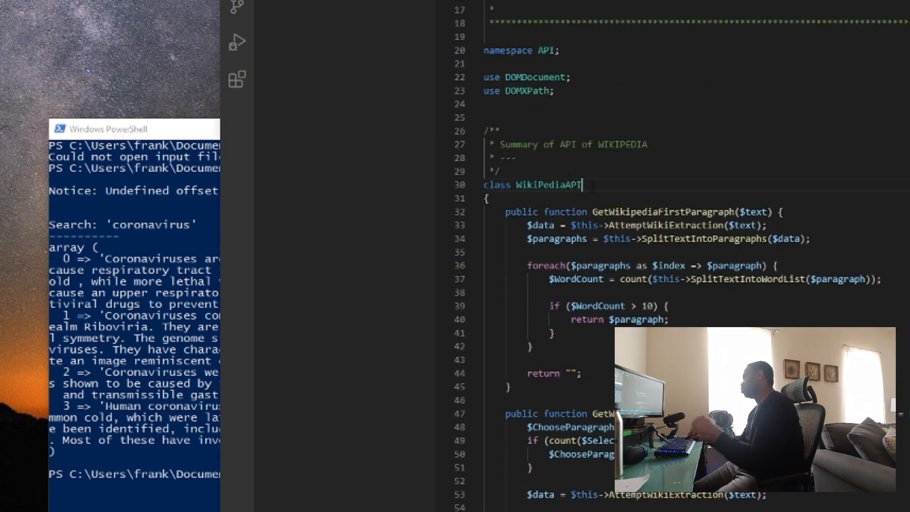